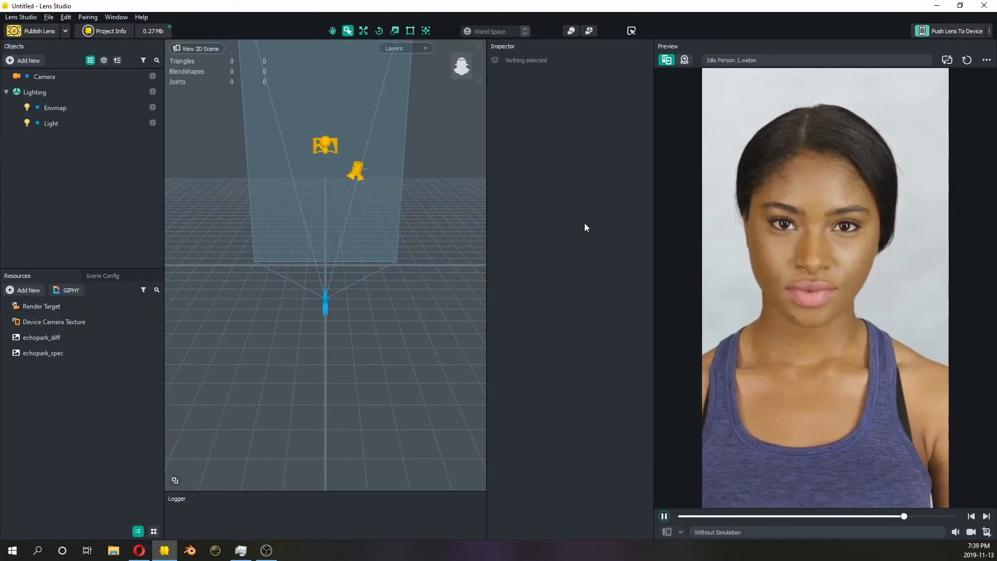
- Resize the docked panels to narrow the lens preview and give the 3D scene and Inspector more width
{"action": "left_click_drag", "start_coordinate": [653, 222], "coordinate": [829, 207]}
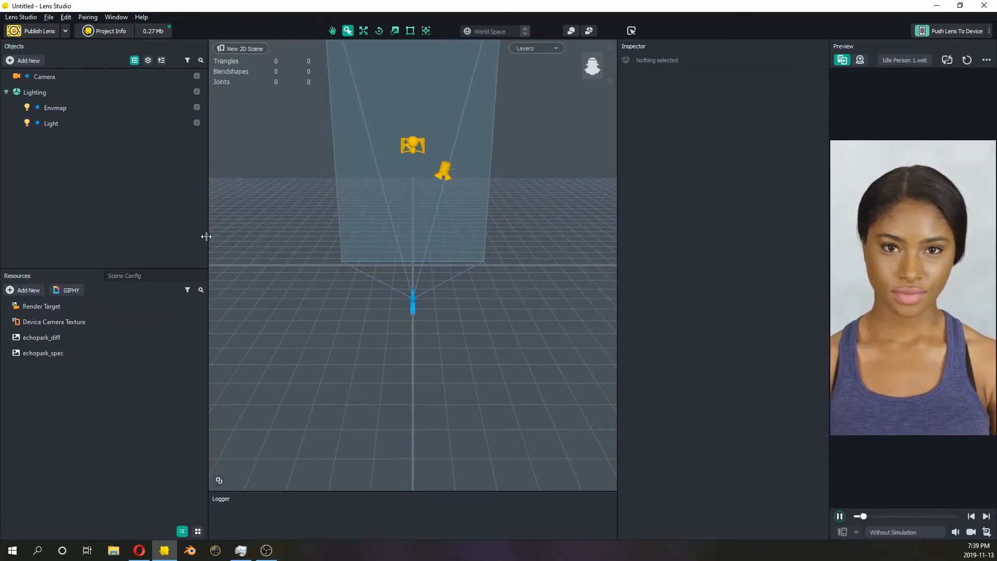
{"action": "left_click_drag", "start_coordinate": [208, 233], "coordinate": [145, 231]}
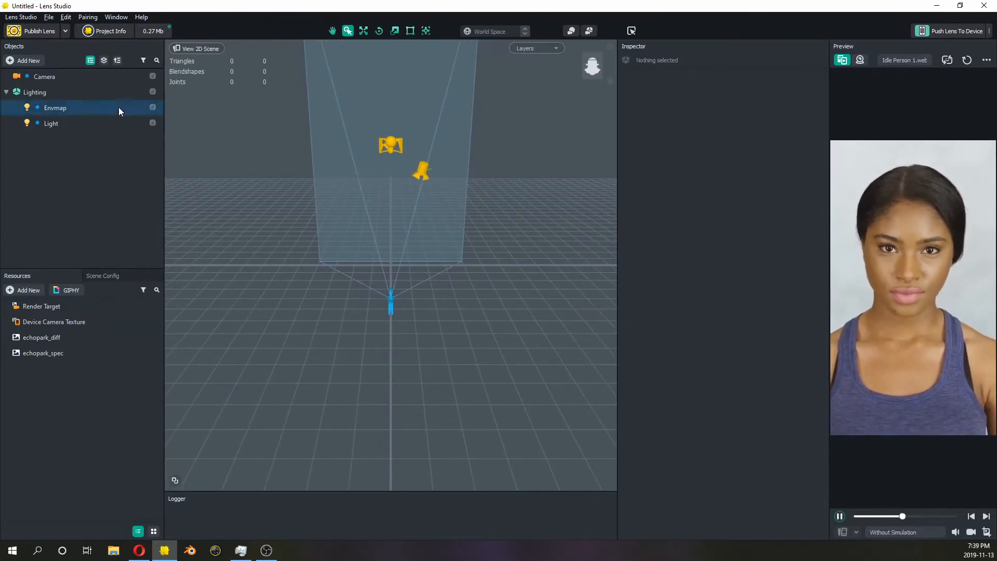
{"action": "left_click", "coordinate": [115, 19]}
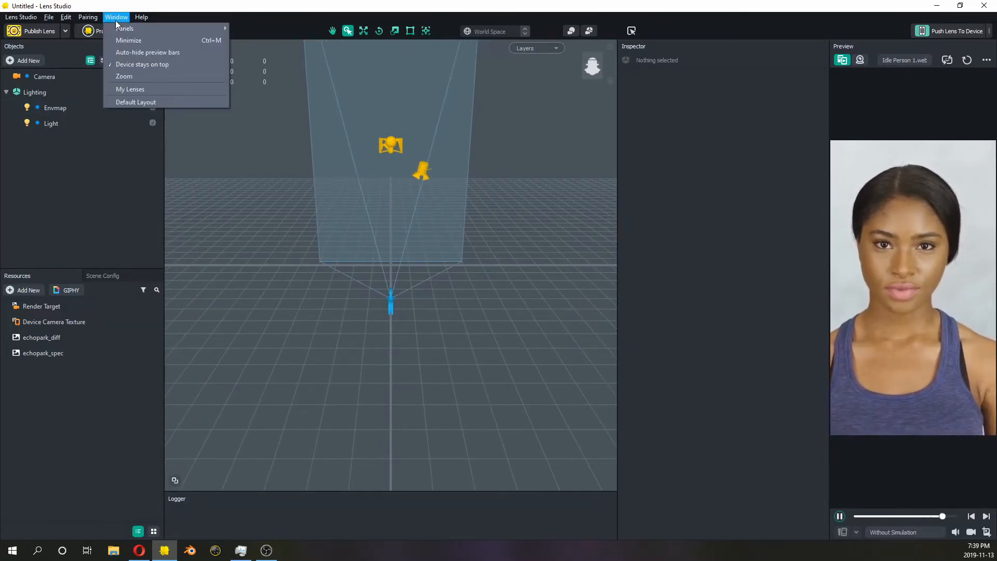
{"action": "mouse_move", "coordinate": [125, 32]}
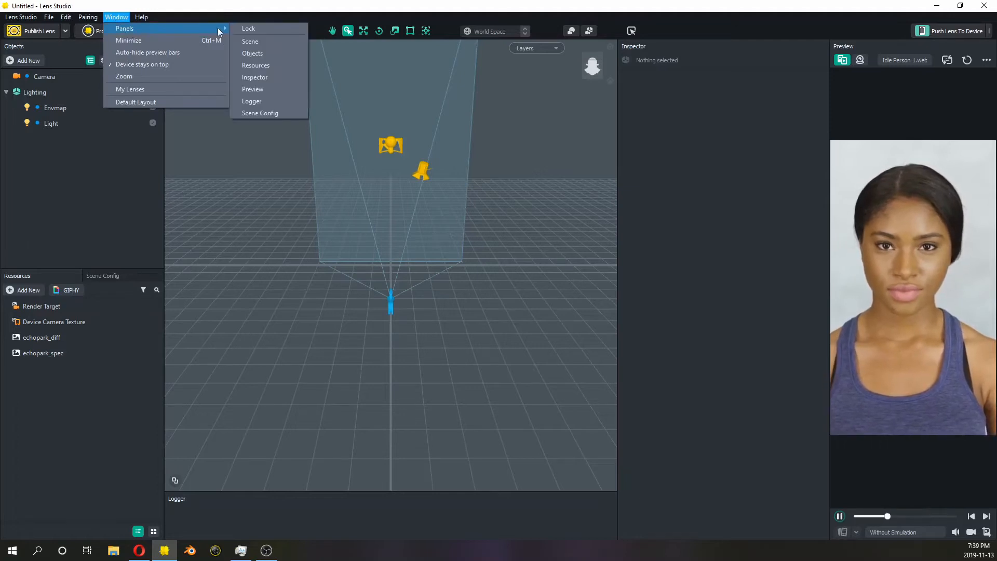
{"action": "left_click", "coordinate": [274, 92]}
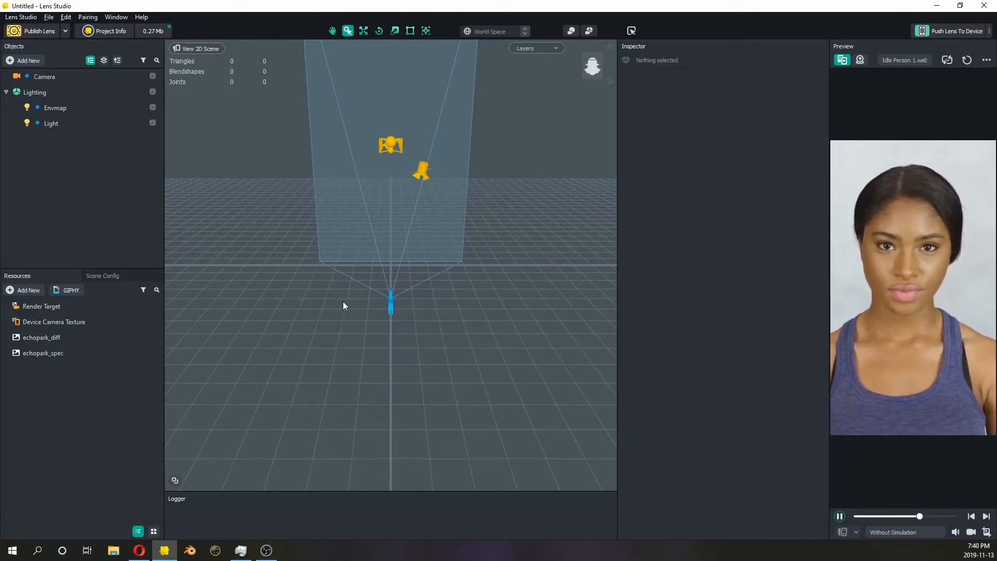
- Examine the 3D scene around the camera and lights by orbiting, panning and zooming
{"action": "left_click_drag", "start_coordinate": [329, 320], "coordinate": [319, 283], "text": "alt"}
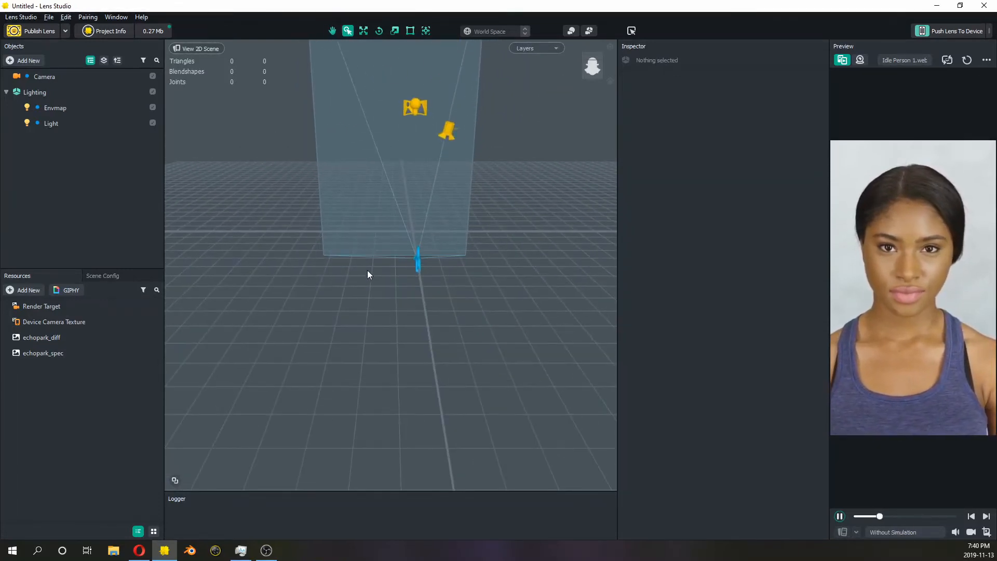
{"action": "mouse_move", "coordinate": [365, 254]}
{"action": "left_mouse_down", "text": "alt"}
{"action": "mouse_move", "coordinate": [264, 294]}
{"action": "mouse_move", "coordinate": [369, 360]}
{"action": "mouse_move", "coordinate": [435, 267]}
{"action": "mouse_move", "coordinate": [323, 231]}
{"action": "mouse_move", "coordinate": [337, 278]}
{"action": "mouse_move", "coordinate": [370, 270]}
{"action": "left_mouse_up", "text": "alt"}
{"action": "middle_click_drag", "start_coordinate": [344, 278], "coordinate": [381, 309]}
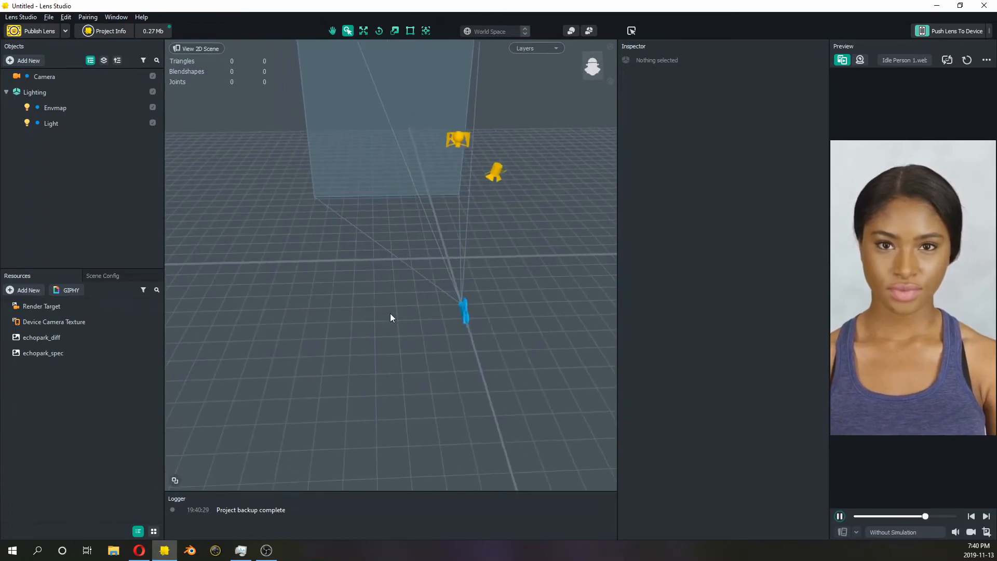
{"action": "scroll", "coordinate": [390, 313], "scroll_direction": "up", "scroll_amount": 3}
{"action": "scroll", "coordinate": [391, 313], "scroll_direction": "down", "scroll_amount": 2}
{"action": "scroll", "coordinate": [391, 314], "scroll_direction": "up", "scroll_amount": 4}
{"action": "scroll", "coordinate": [390, 314], "scroll_direction": "down", "scroll_amount": 4}
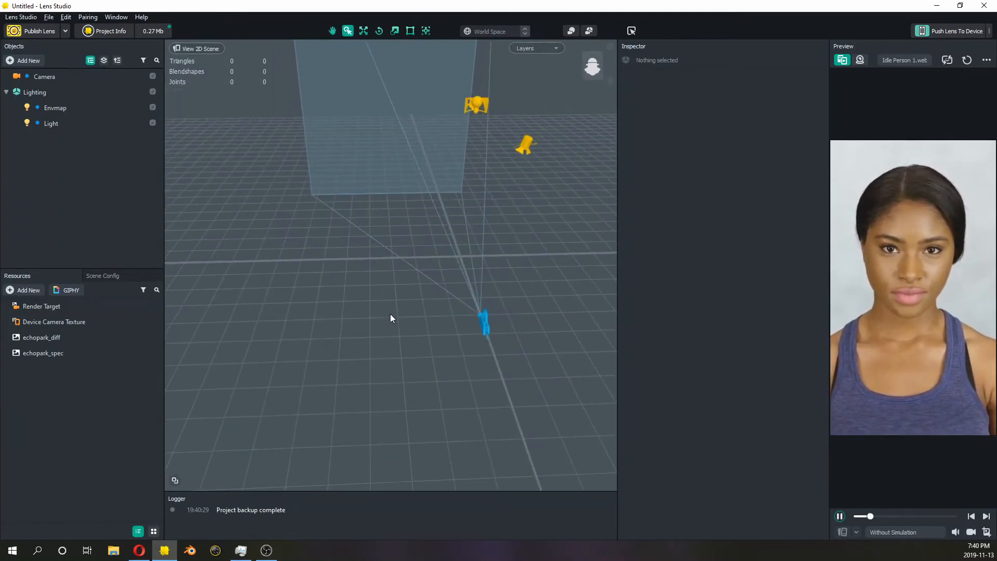
{"action": "scroll", "coordinate": [391, 314], "scroll_direction": "up", "scroll_amount": 3}
{"action": "scroll", "coordinate": [391, 314], "scroll_direction": "down", "scroll_amount": 3}
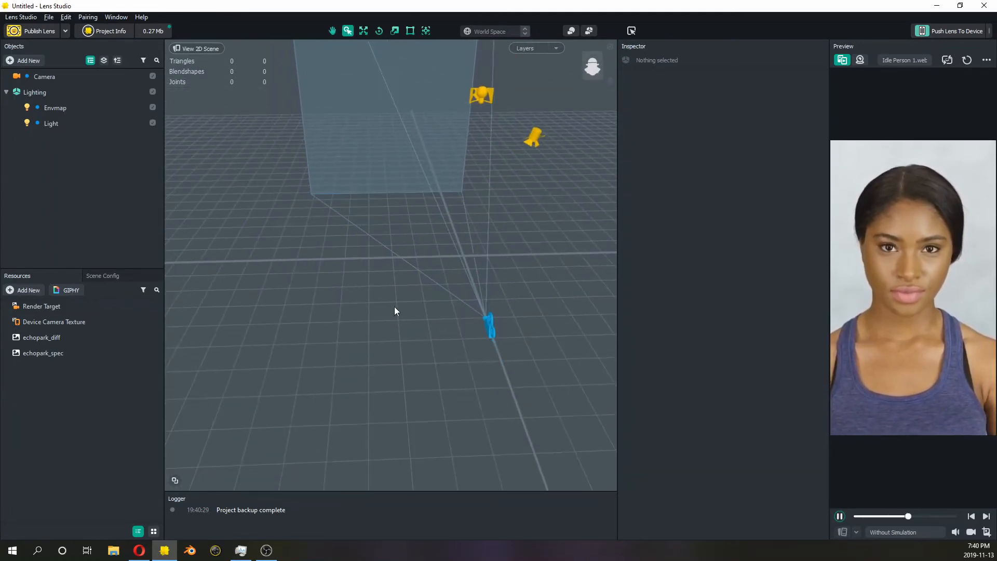
{"action": "scroll", "coordinate": [438, 298], "scroll_direction": "down", "scroll_amount": 1}
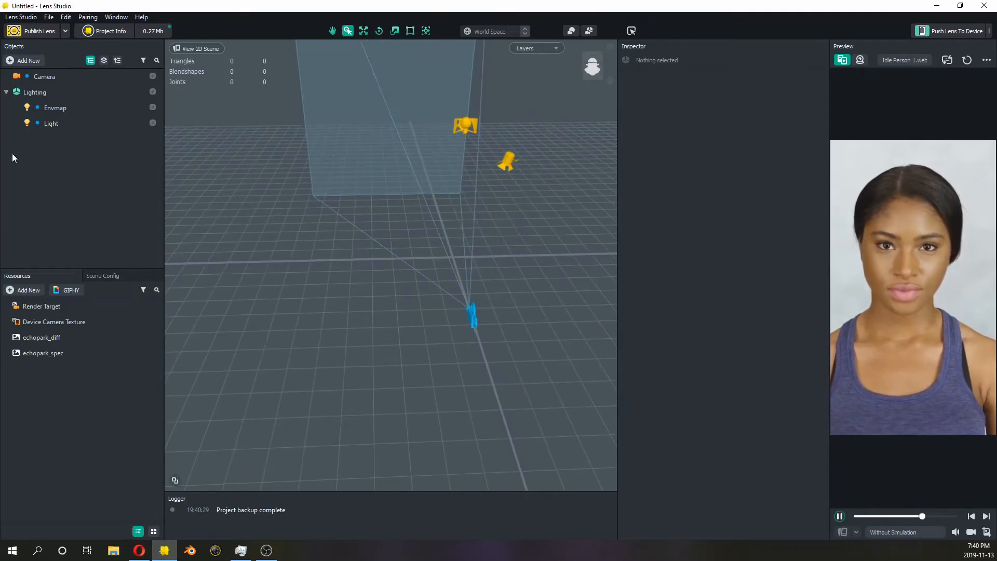
- Add a Box mesh object to the scene
{"action": "left_click", "coordinate": [29, 61]}
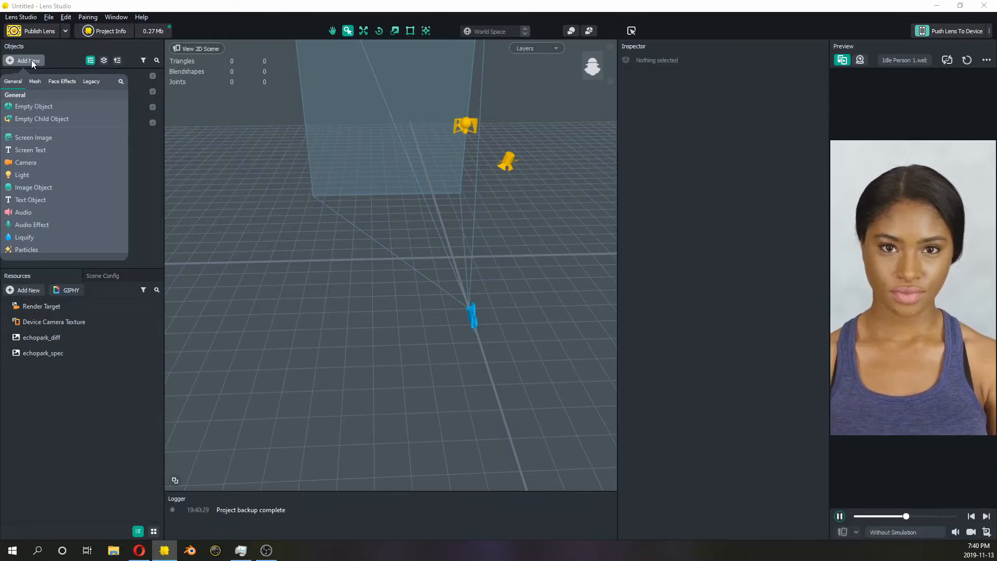
{"action": "scroll", "coordinate": [56, 140], "scroll_direction": "down", "scroll_amount": 5}
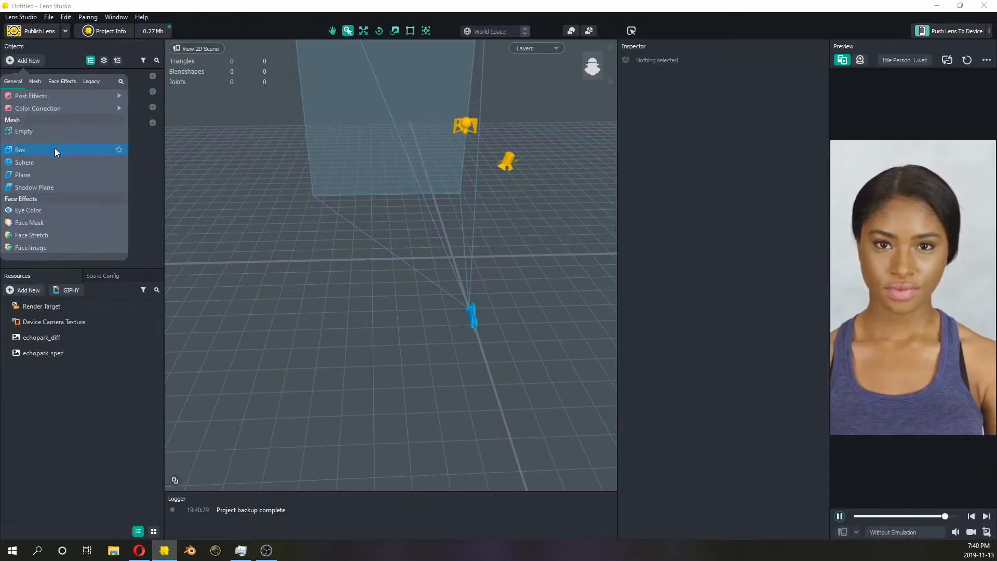
{"action": "left_click", "coordinate": [46, 149]}
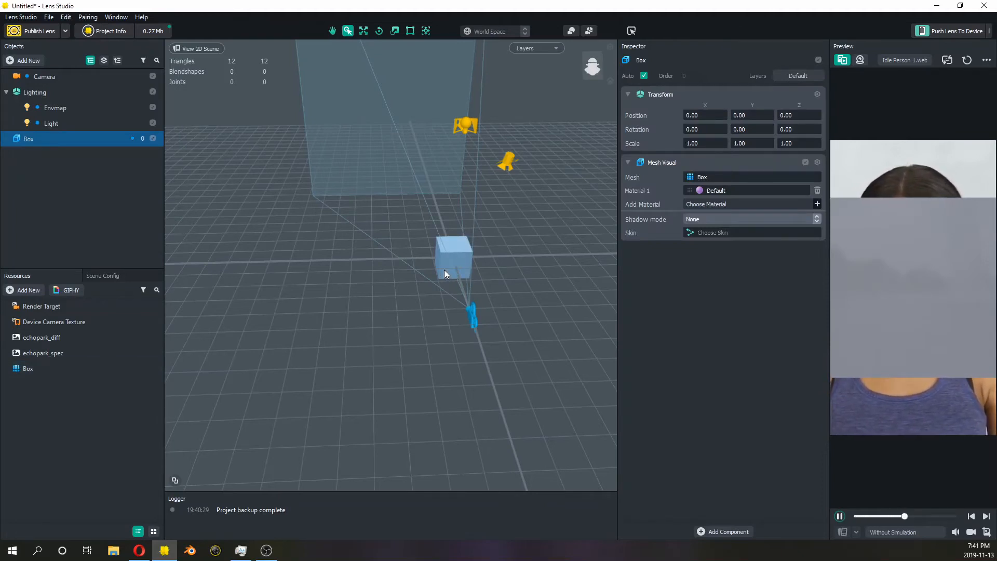
- Move the box in the scene to a position of about X 0.31, Y -2.01, Z -7.95
{"action": "key", "text": "w"}
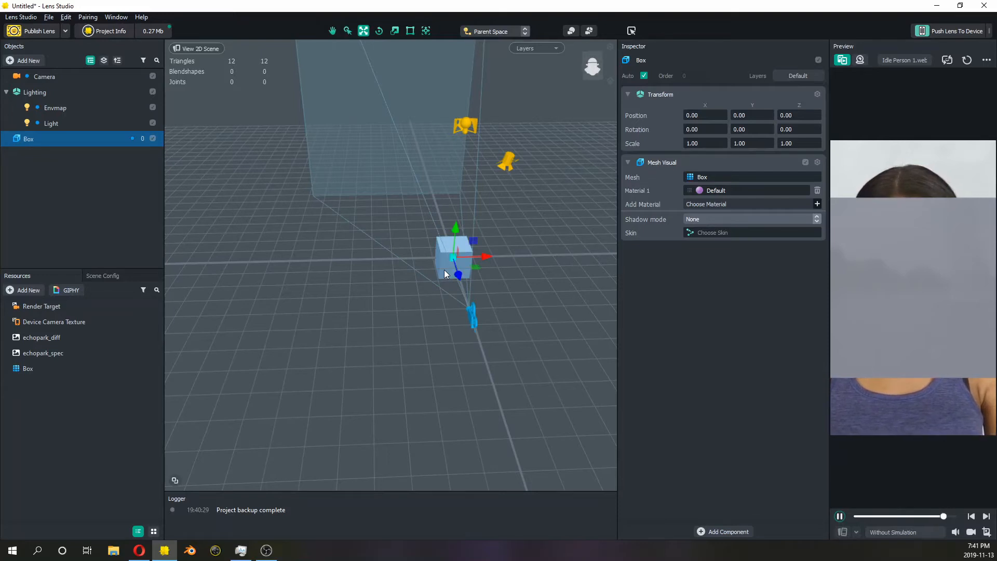
{"action": "key", "text": "r"}
{"action": "key", "text": "e"}
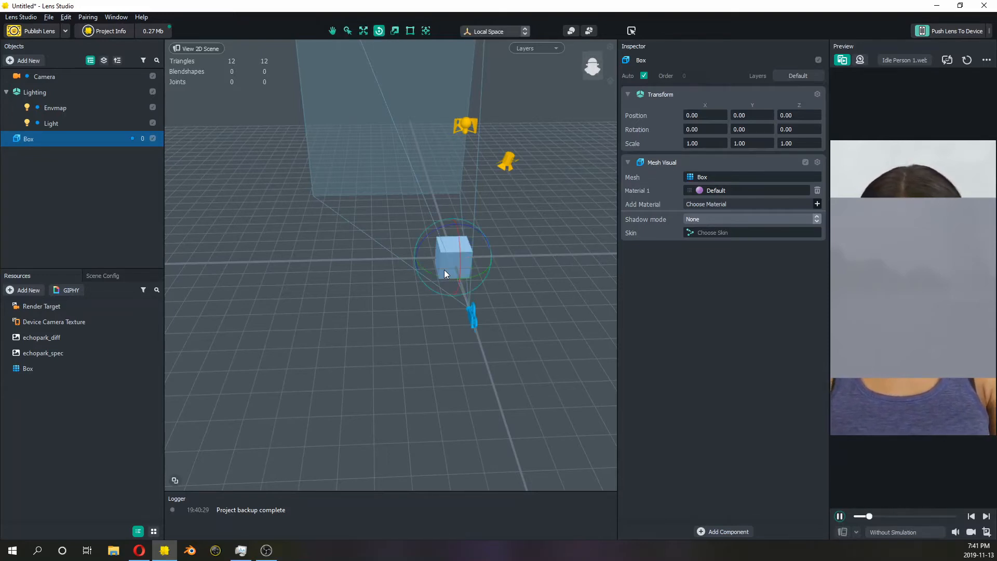
{"action": "key", "text": "w"}
{"action": "left_click_drag", "start_coordinate": [485, 258], "coordinate": [507, 257]}
{"action": "left_click_drag", "start_coordinate": [483, 222], "coordinate": [482, 251]}
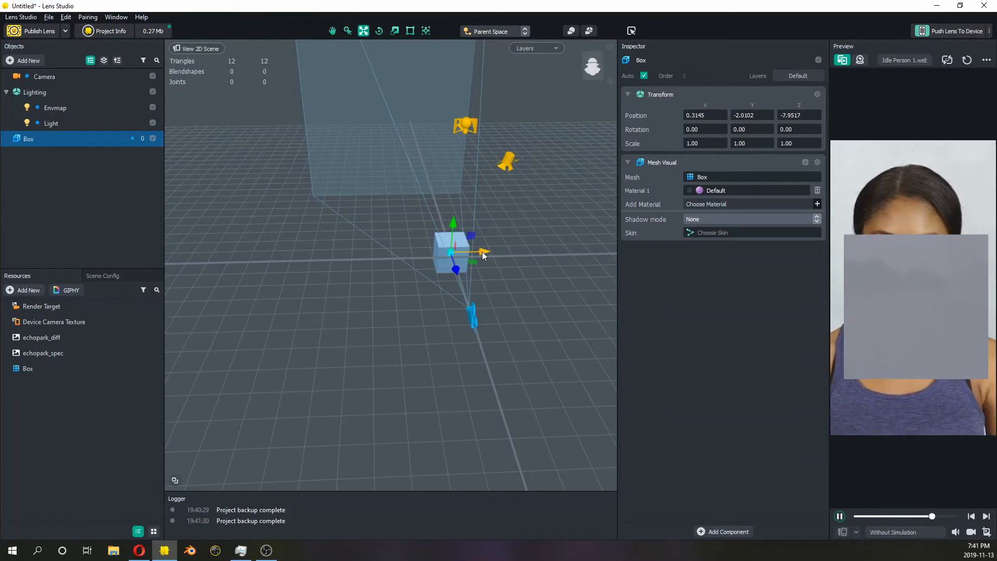
- Rotate the box freely to about X 58.6, Y 33.4, Z 41.5 degrees
{"action": "key", "text": "e"}
{"action": "mouse_move", "coordinate": [473, 269]}
{"action": "left_mouse_down"}
{"action": "mouse_move", "coordinate": [434, 272]}
{"action": "mouse_move", "coordinate": [472, 269]}
{"action": "left_mouse_up"}
{"action": "middle_click_drag", "start_coordinate": [440, 281], "coordinate": [495, 275]}
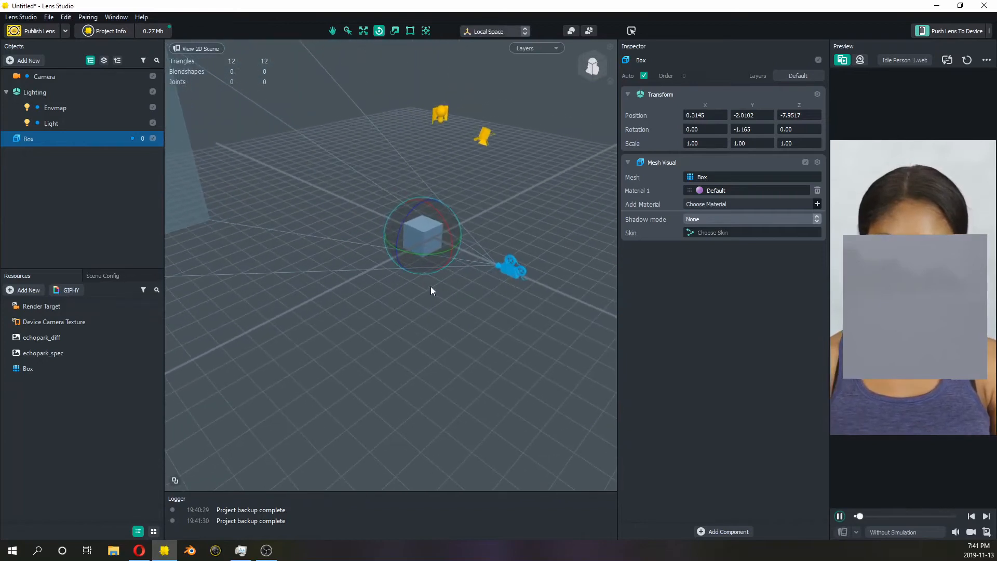
{"action": "left_click_drag", "start_coordinate": [410, 216], "coordinate": [407, 233]}
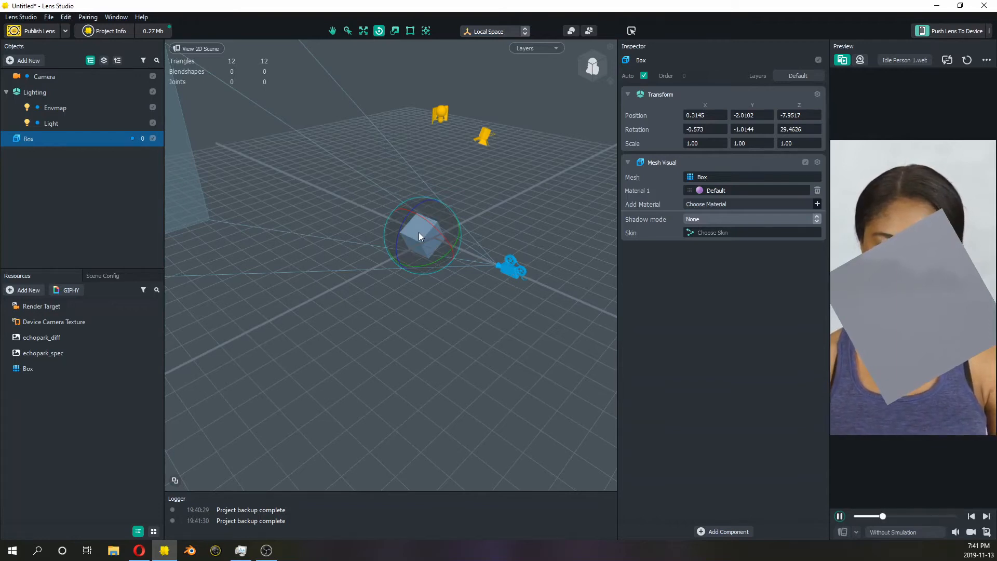
{"action": "mouse_move", "coordinate": [415, 231]}
{"action": "left_mouse_down"}
{"action": "mouse_move", "coordinate": [445, 244]}
{"action": "mouse_move", "coordinate": [407, 232]}
{"action": "mouse_move", "coordinate": [432, 235]}
{"action": "left_mouse_up"}
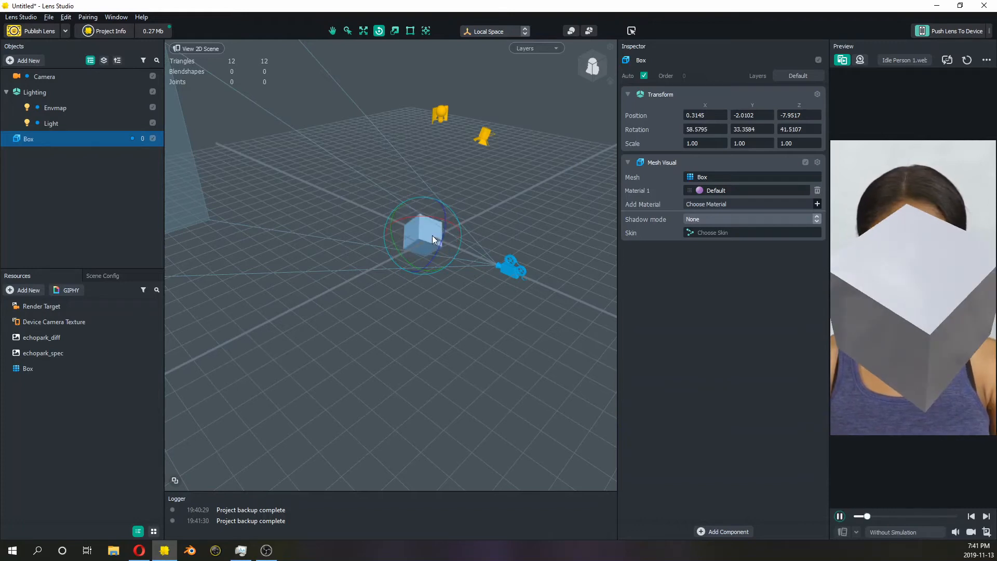
- Move the rotated box to about X 0.07, Y -4.46, Z -6.07 and scale it along its X axis
{"action": "key", "text": "w"}
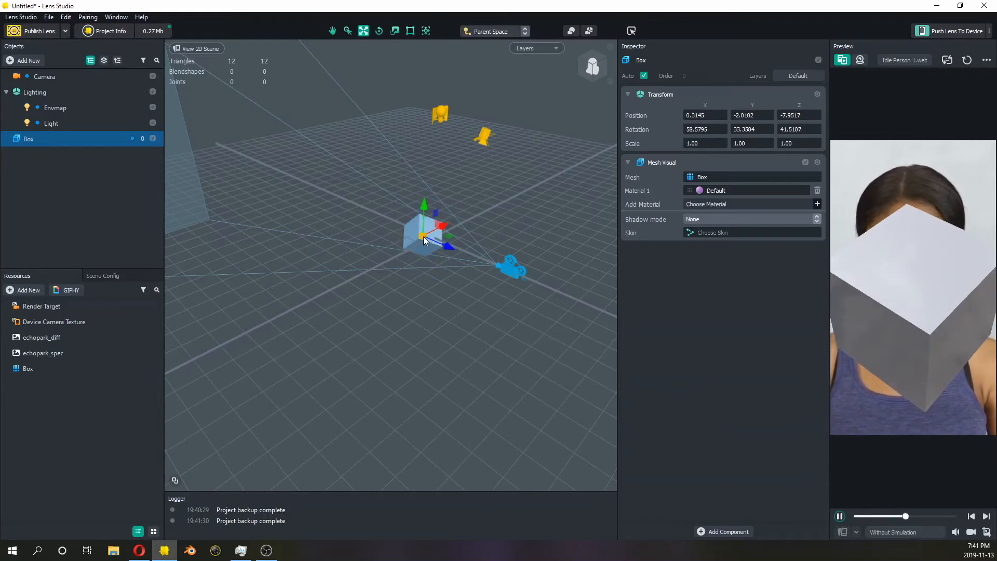
{"action": "mouse_move", "coordinate": [422, 235]}
{"action": "left_mouse_down"}
{"action": "mouse_move", "coordinate": [416, 248]}
{"action": "mouse_move", "coordinate": [457, 223]}
{"action": "mouse_move", "coordinate": [410, 243]}
{"action": "mouse_move", "coordinate": [425, 240]}
{"action": "left_mouse_up"}
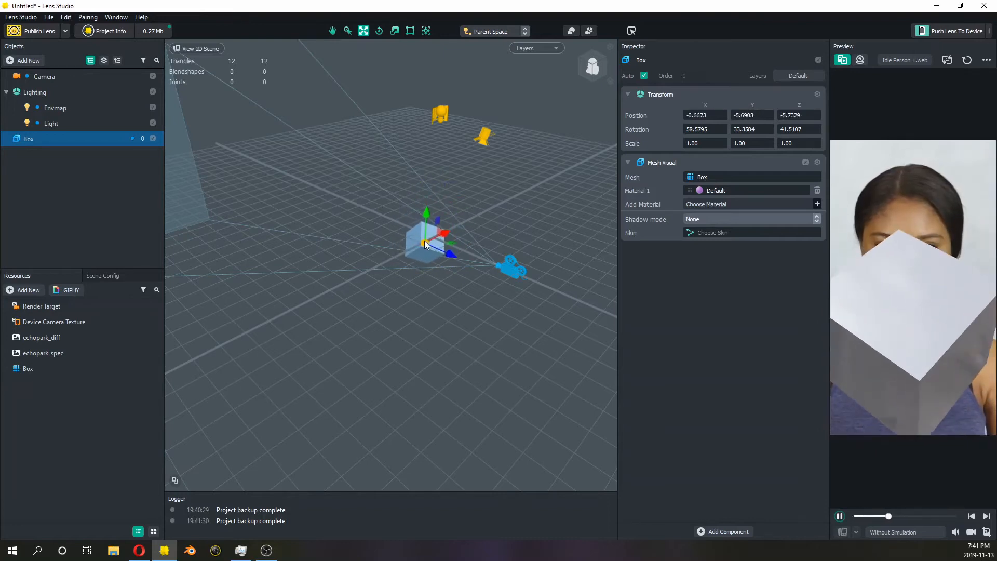
{"action": "key", "text": "r"}
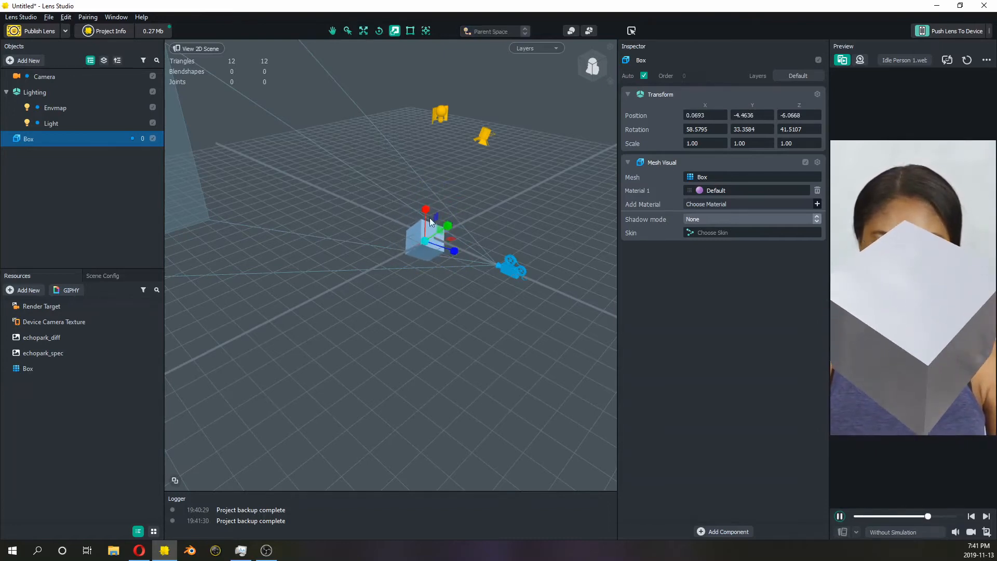
{"action": "left_click_drag", "start_coordinate": [426, 213], "coordinate": [426, 241]}
- Delete the transformed box and add a fresh Box mesh object with default transforms
{"action": "key", "text": "Delete"}
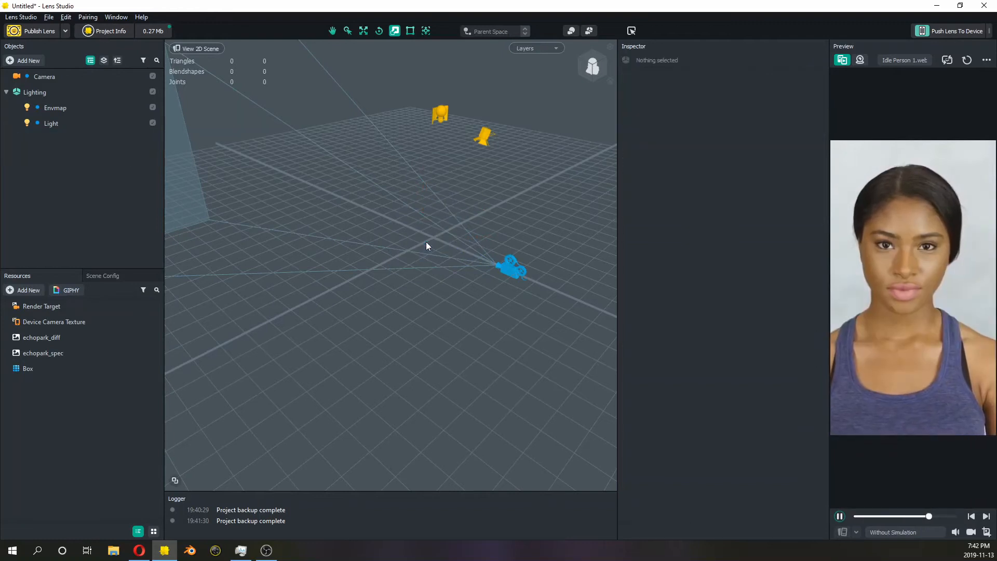
{"action": "left_click", "coordinate": [23, 60]}
{"action": "scroll", "coordinate": [95, 215], "scroll_direction": "down", "scroll_amount": 1}
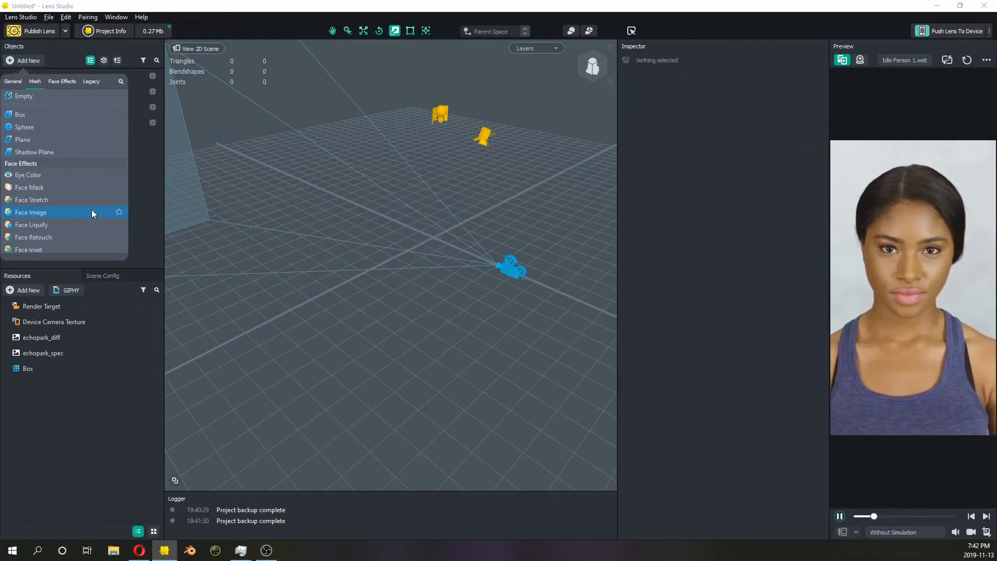
{"action": "left_click", "coordinate": [63, 114]}
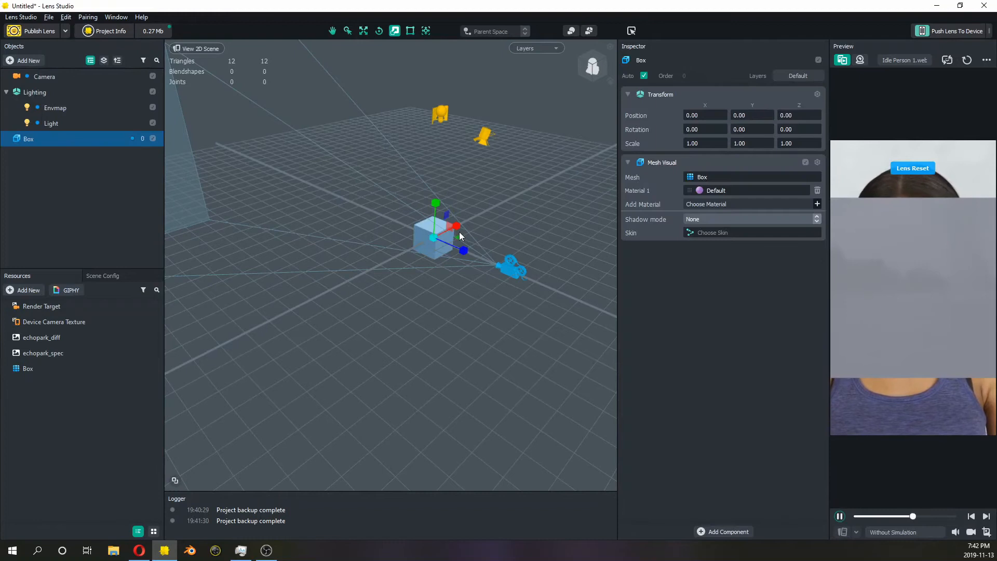
- Add a Simple PBR material to the project resources
{"action": "left_click", "coordinate": [33, 291]}
{"action": "scroll", "coordinate": [52, 363], "scroll_direction": "down", "scroll_amount": 5}
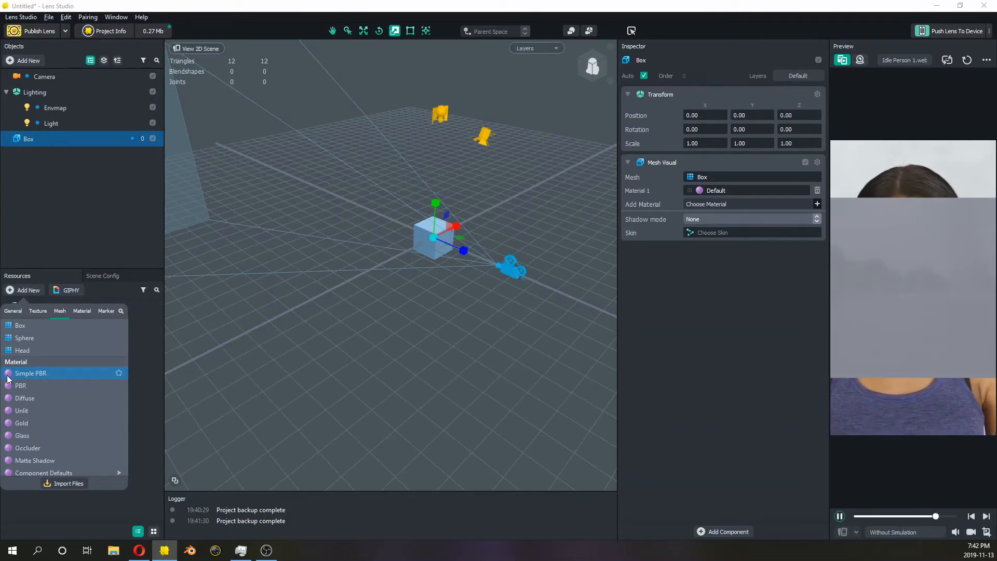
{"action": "left_click", "coordinate": [18, 374]}
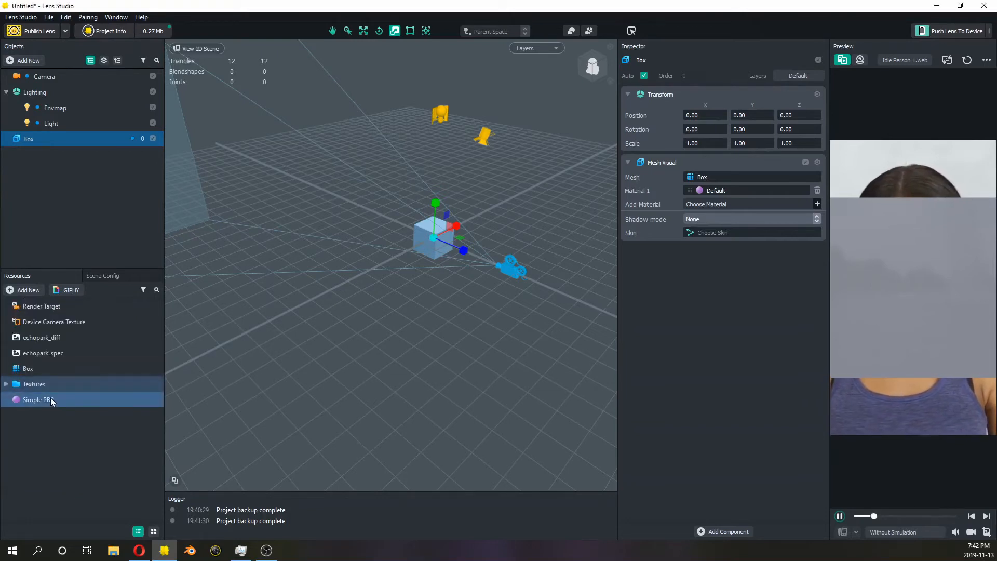
- Rename the Simple PBR material as Box Material
{"action": "left_click", "coordinate": [44, 399]}
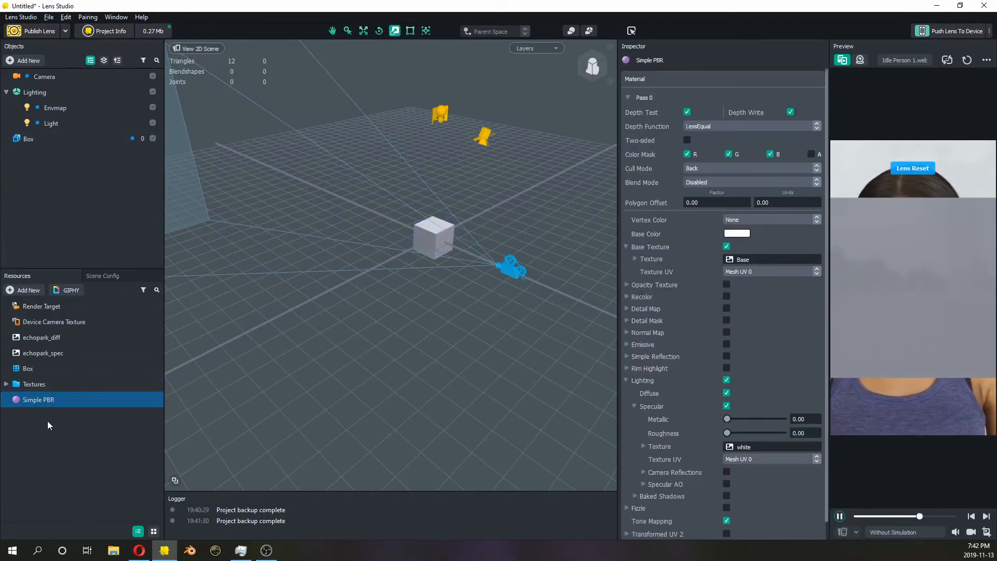
{"action": "left_click", "coordinate": [40, 398]}
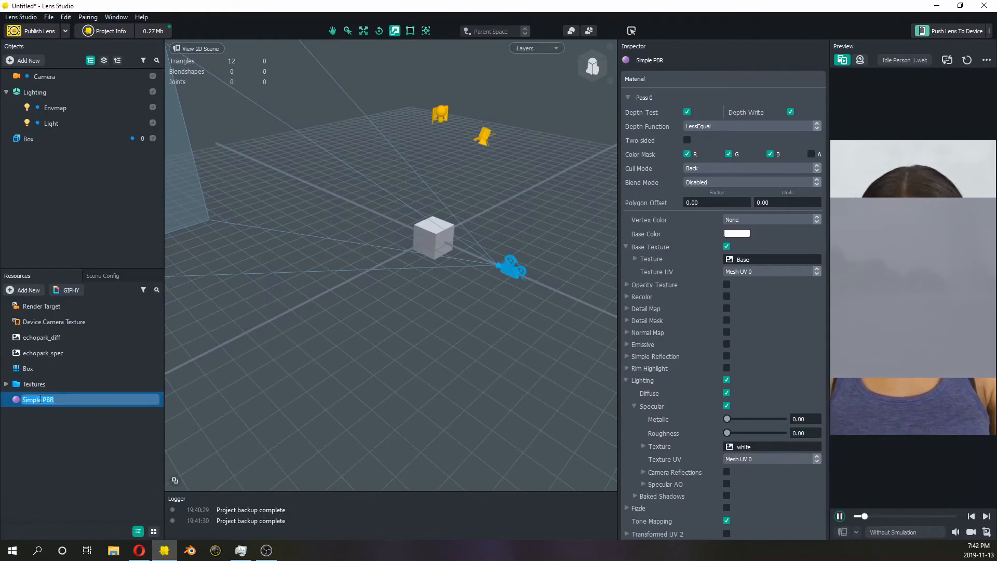
{"action": "type", "text": "Box"}
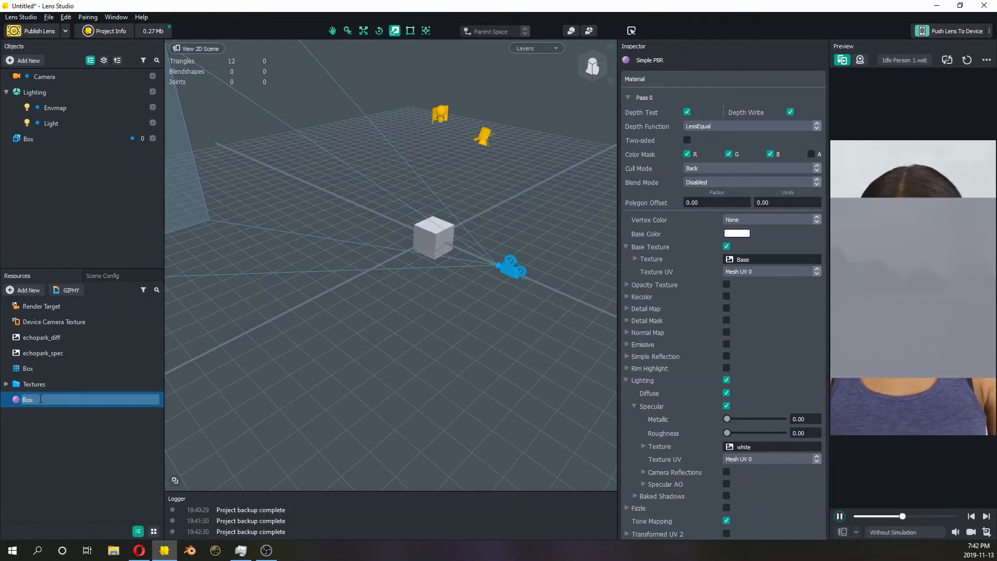
{"action": "type", "text": " Material"}
{"action": "key", "text": "Return"}
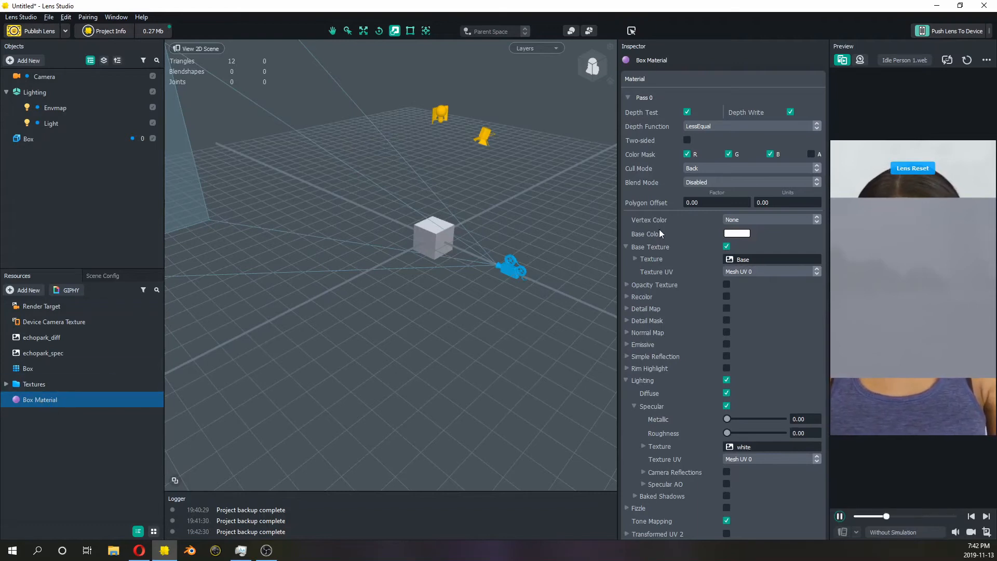
- Turn off Base Texture, Lighting and Tone Mapping for Box Material
{"action": "left_click", "coordinate": [728, 246]}
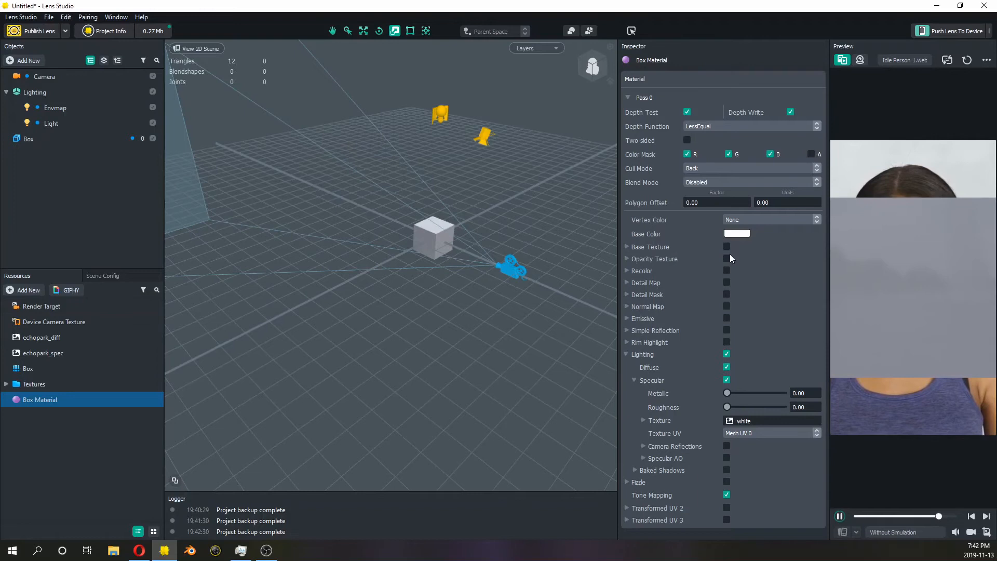
{"action": "left_click", "coordinate": [726, 354]}
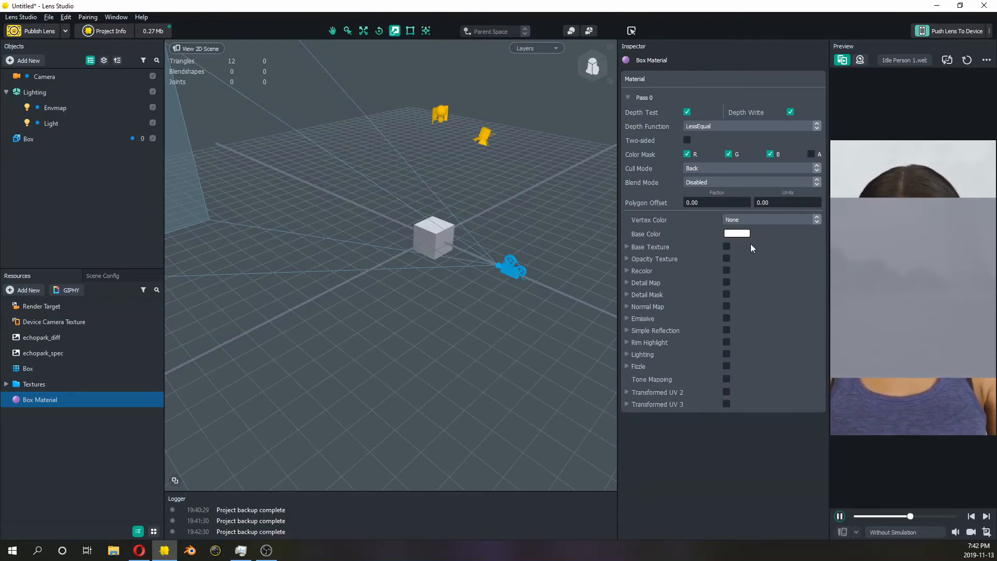
- Set the base color of Box Material to blue #140cff
{"action": "left_click", "coordinate": [740, 235]}
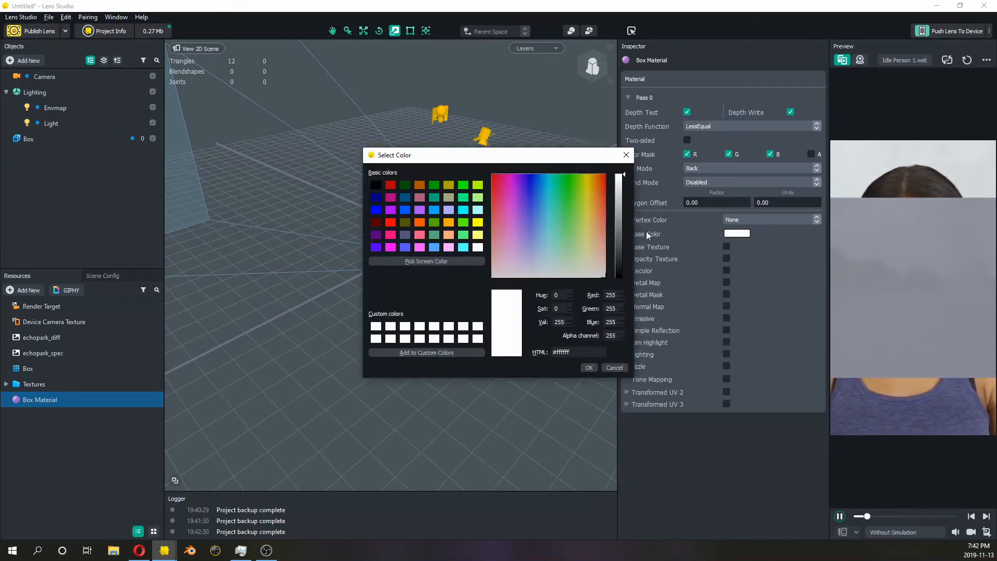
{"action": "left_click", "coordinate": [529, 179]}
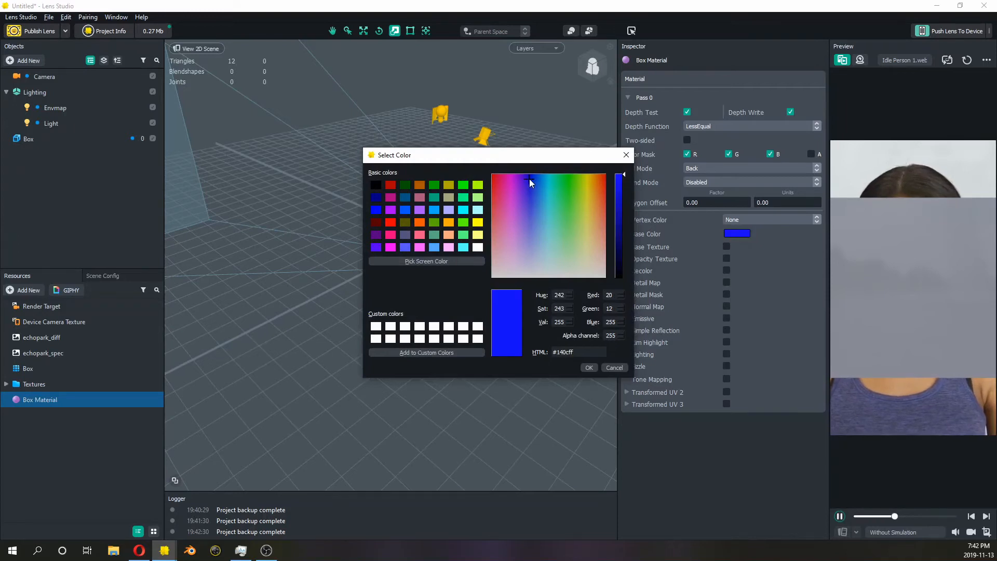
{"action": "left_click", "coordinate": [583, 372]}
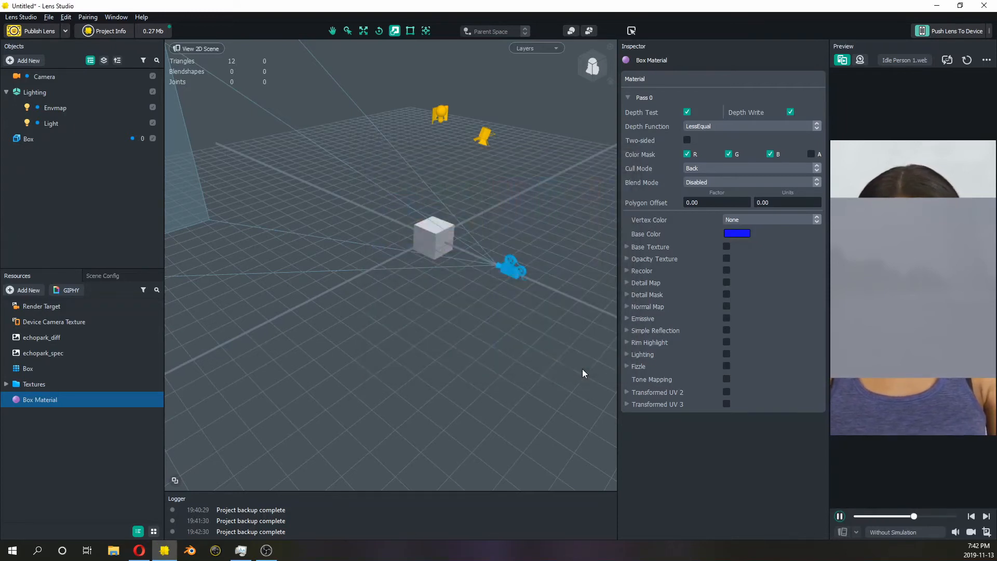
- Replace the Box object's default mesh material with Box Material
{"action": "left_click", "coordinate": [68, 149]}
{"action": "left_click", "coordinate": [728, 189]}
{"action": "left_click", "coordinate": [444, 171]}
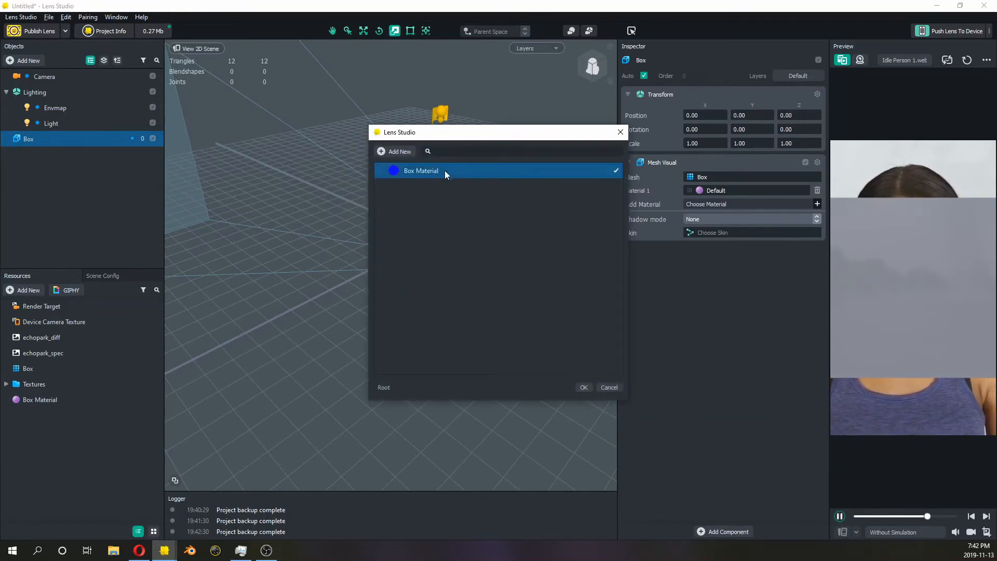
{"action": "left_click", "coordinate": [611, 386]}
{"action": "left_click", "coordinate": [27, 400]}
{"action": "left_click_drag", "start_coordinate": [26, 400], "coordinate": [711, 190]}
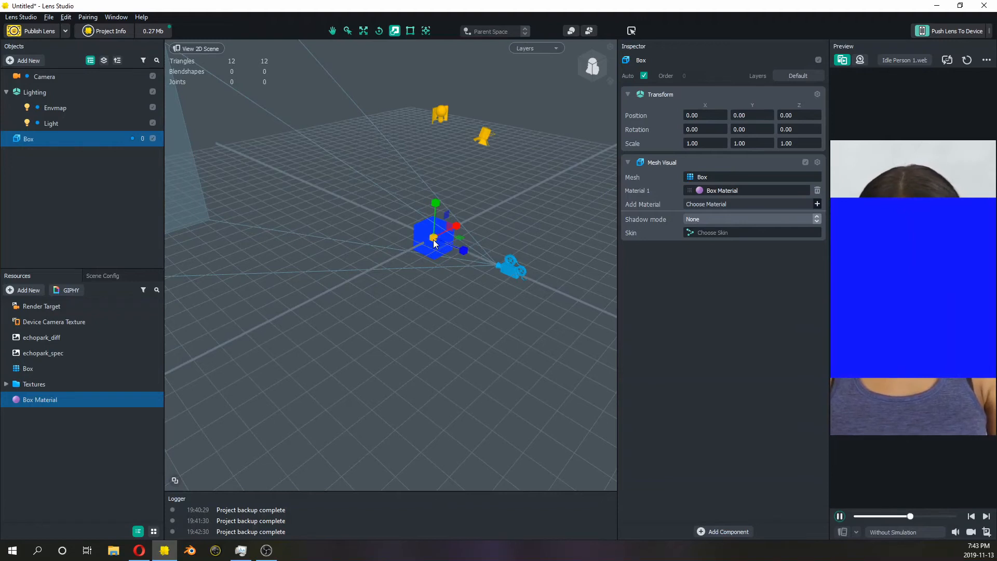
- Scale the Box down uniformly to about 0.71 and rotate it about 39 degrees around X
{"action": "left_click_drag", "start_coordinate": [435, 243], "coordinate": [426, 252]}
{"action": "key", "text": "e"}
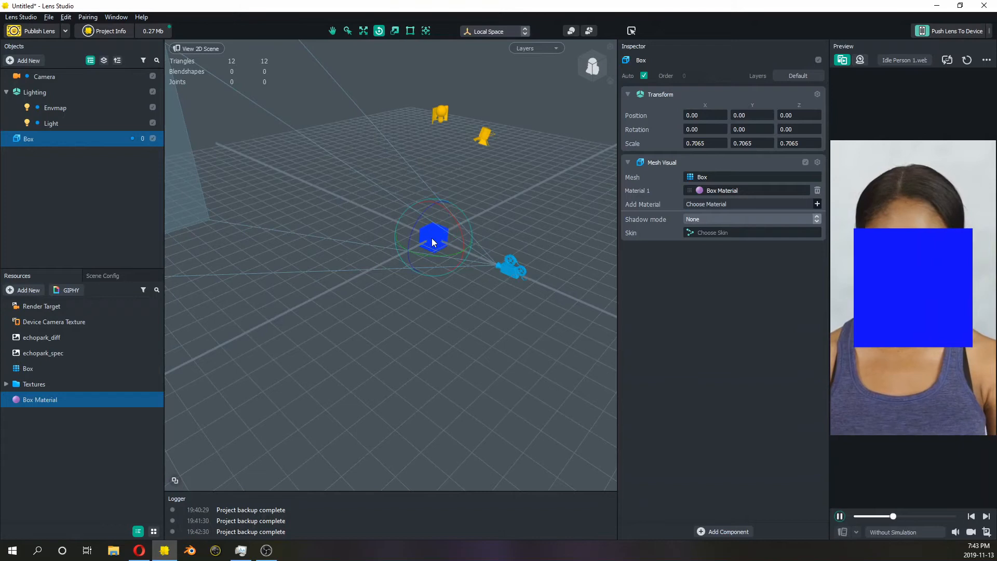
{"action": "left_click_drag", "start_coordinate": [457, 224], "coordinate": [464, 246]}
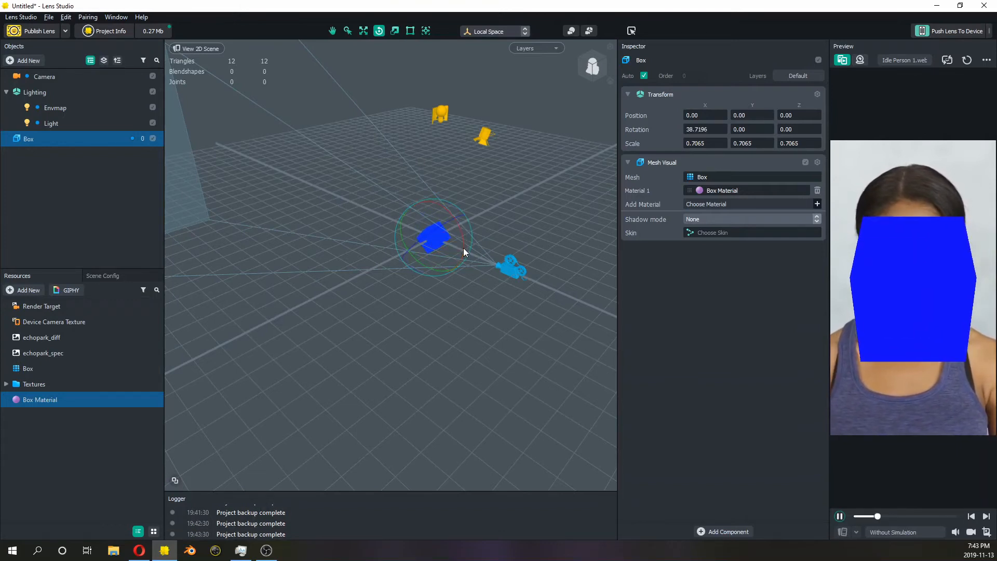
- Move the Box back and down to about Z -22.8 and Y -8.6
{"action": "key", "text": "w"}
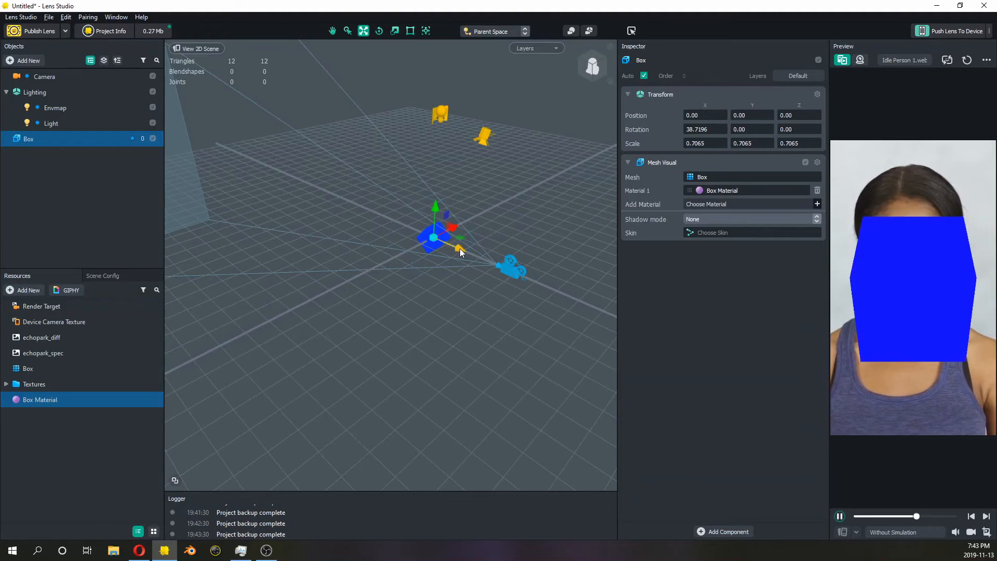
{"action": "left_click_drag", "start_coordinate": [459, 249], "coordinate": [427, 233]}
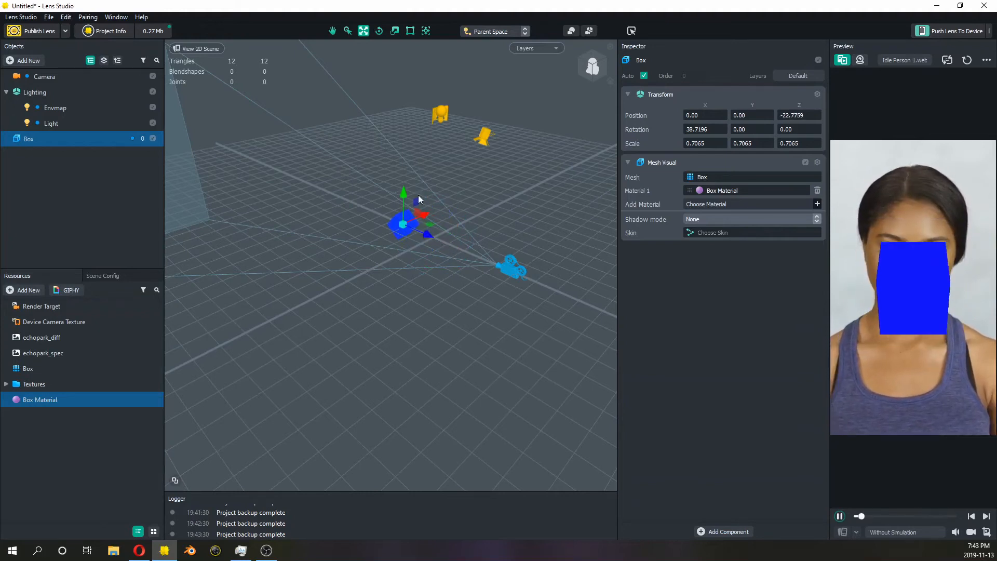
{"action": "left_click_drag", "start_coordinate": [401, 192], "coordinate": [402, 208]}
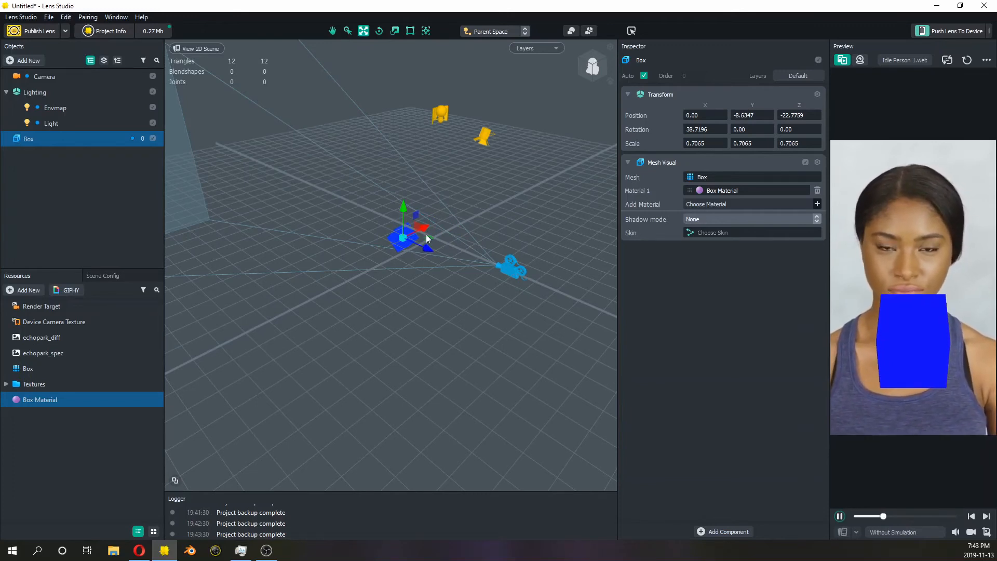
- Set the alpha channel of Box Material's base color to 100
{"action": "left_click", "coordinate": [54, 399]}
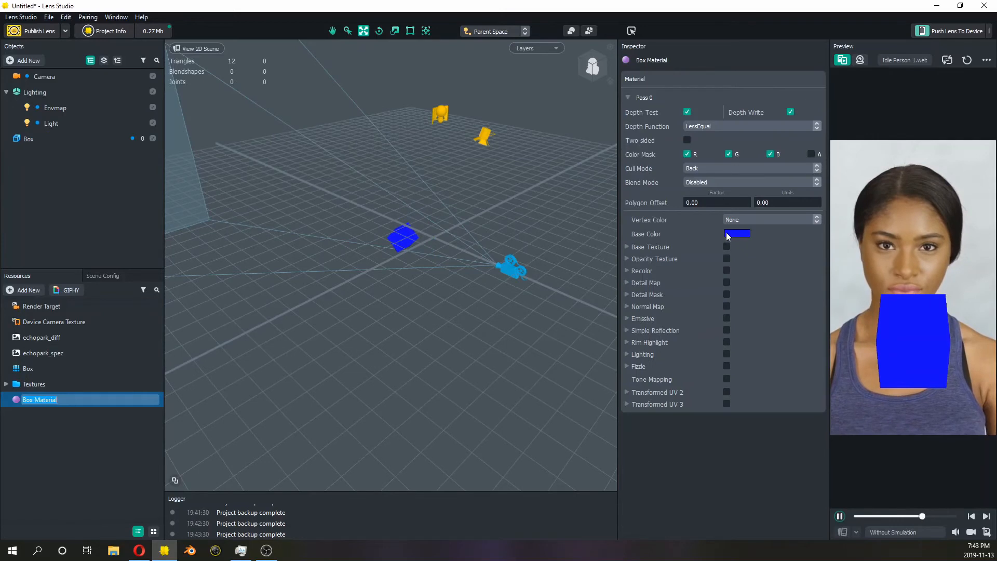
{"action": "left_click", "coordinate": [727, 234]}
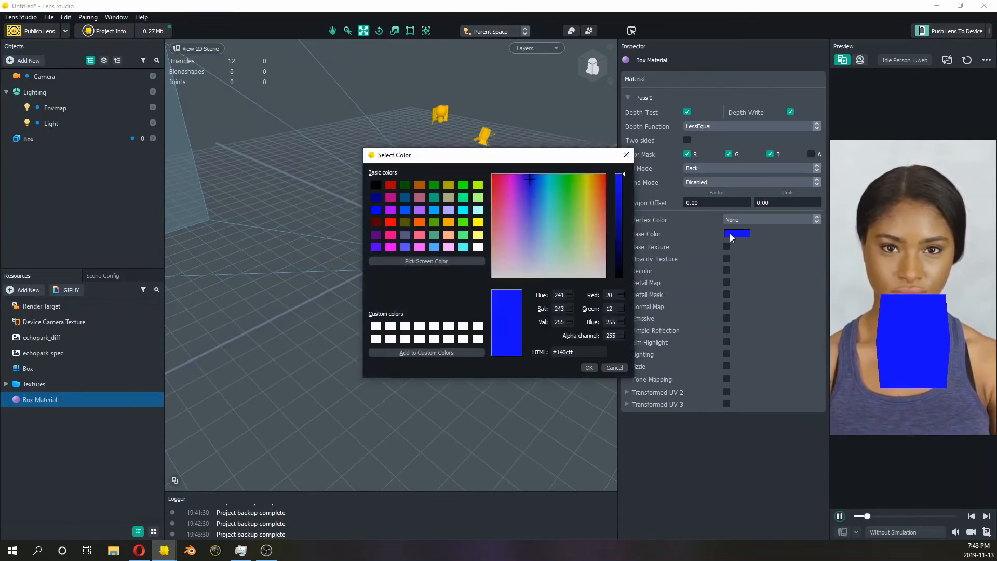
{"action": "left_click_drag", "start_coordinate": [606, 336], "coordinate": [631, 335]}
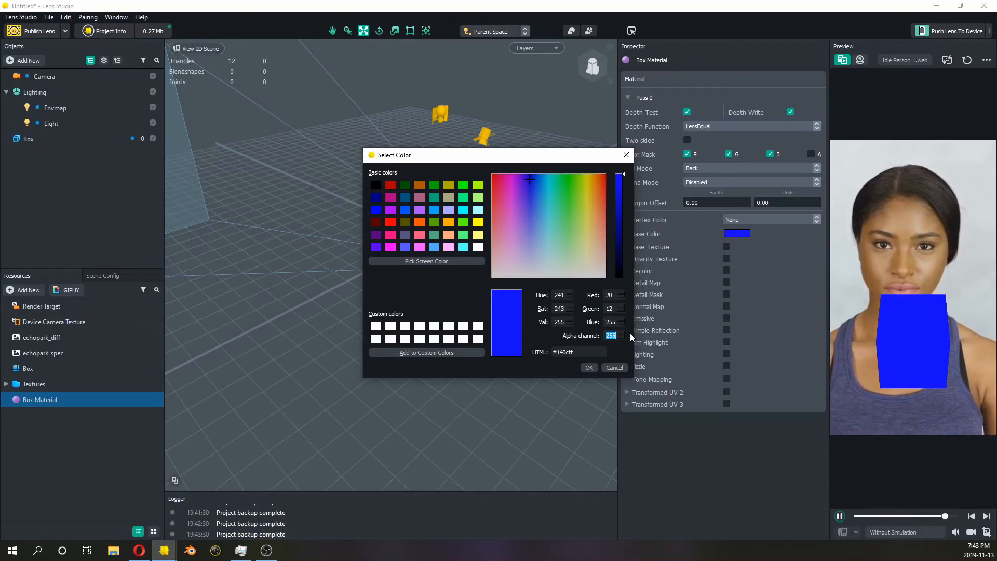
{"action": "type", "text": "100"}
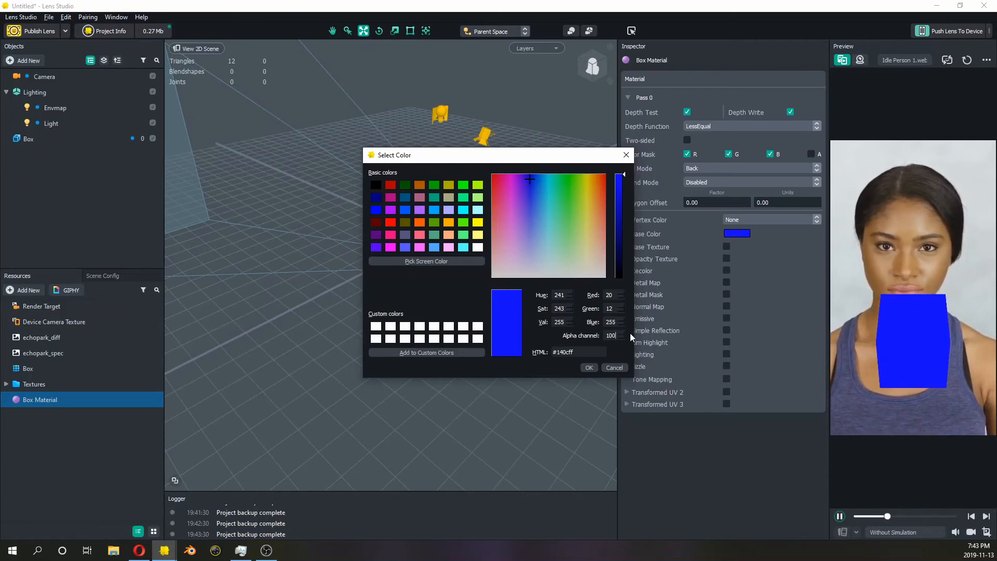
{"action": "key", "text": "Return"}
- Enable the alpha color mask on Box Material and set its blend mode to Normal
{"action": "left_click", "coordinate": [812, 153]}
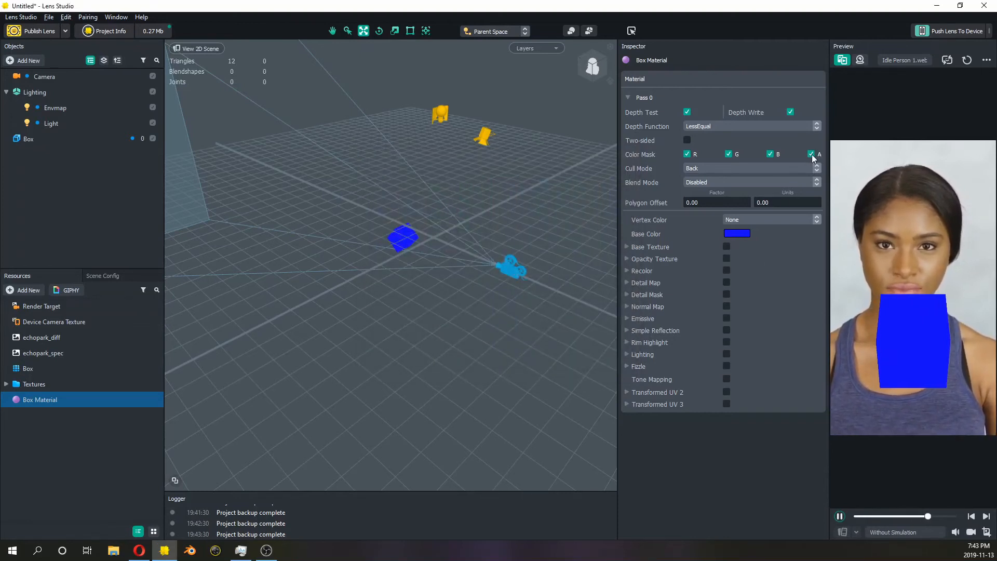
{"action": "left_click", "coordinate": [704, 186]}
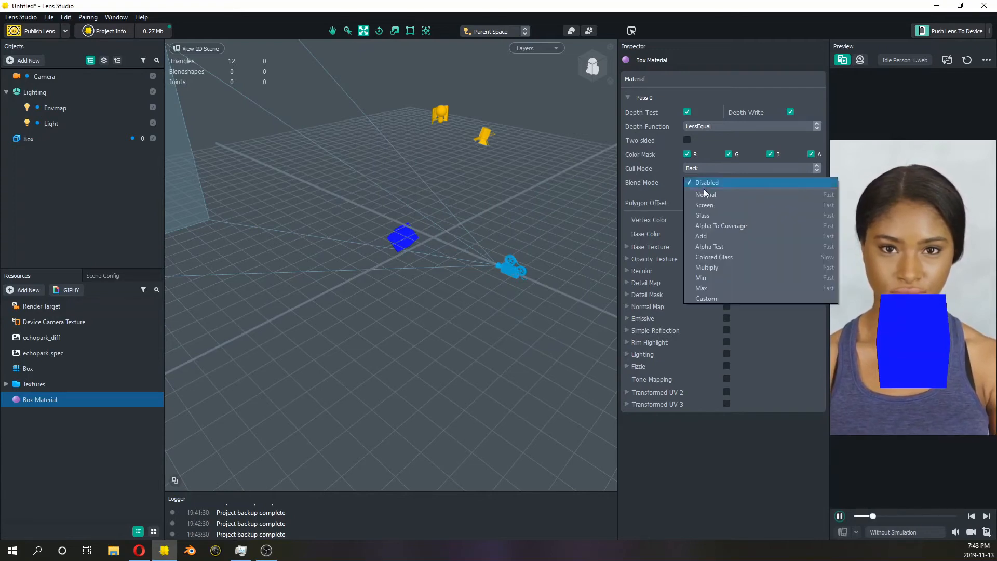
{"action": "left_click", "coordinate": [704, 194]}
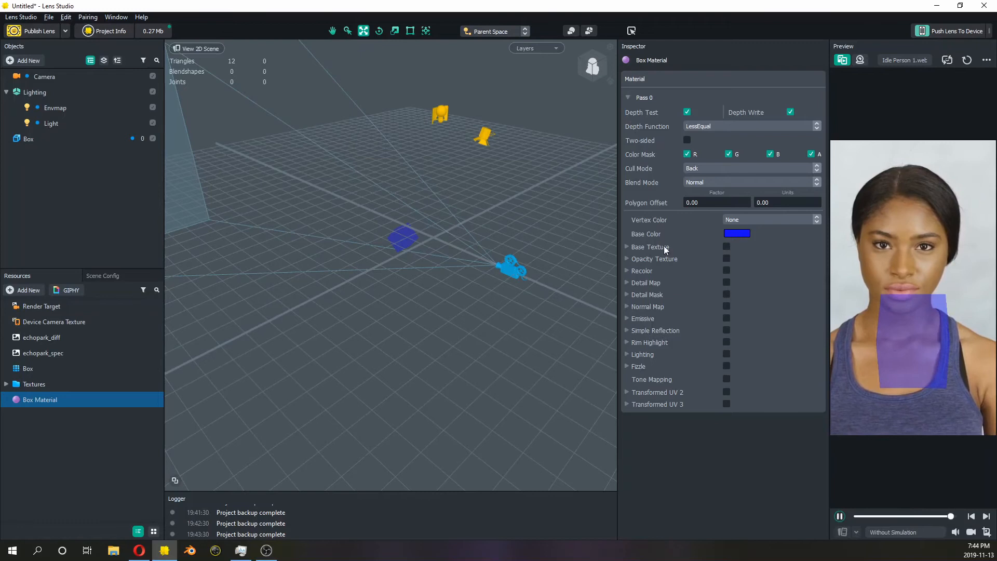
- Adjust the alpha channel of Box Material's base color for a more opaque but still translucent blue
{"action": "left_click", "coordinate": [734, 234]}
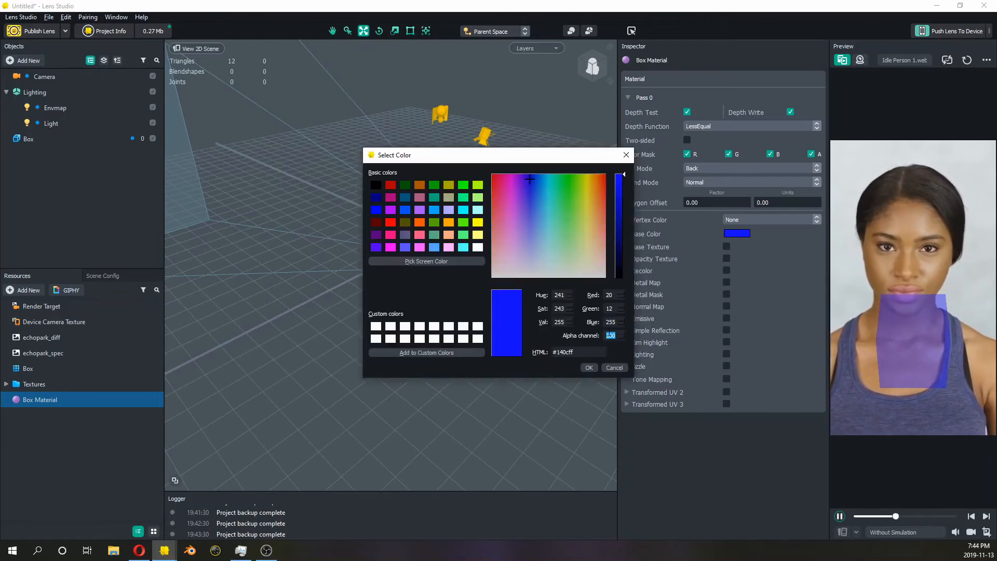
{"action": "key", "text": "Return"}
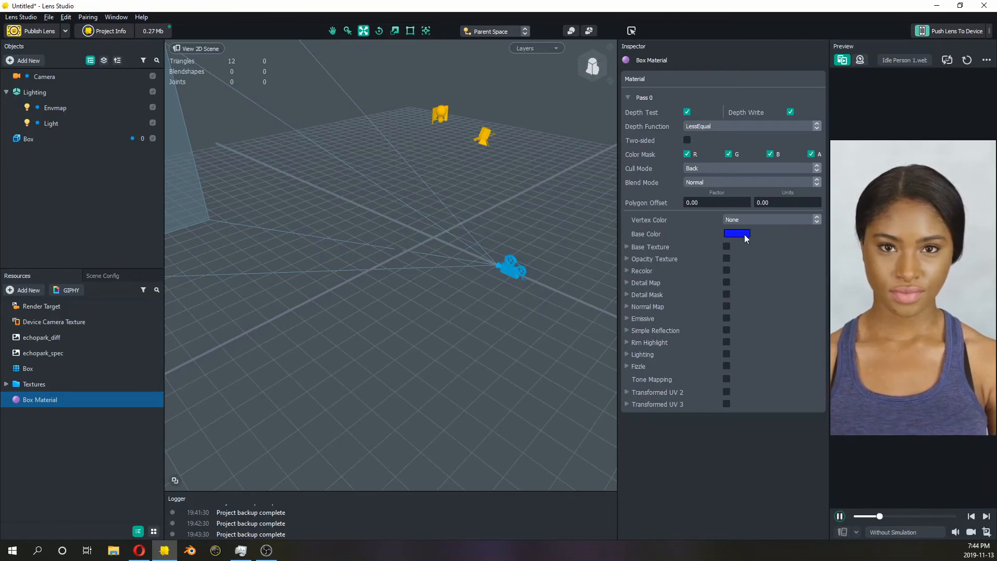
{"action": "mouse_move", "coordinate": [746, 238]}
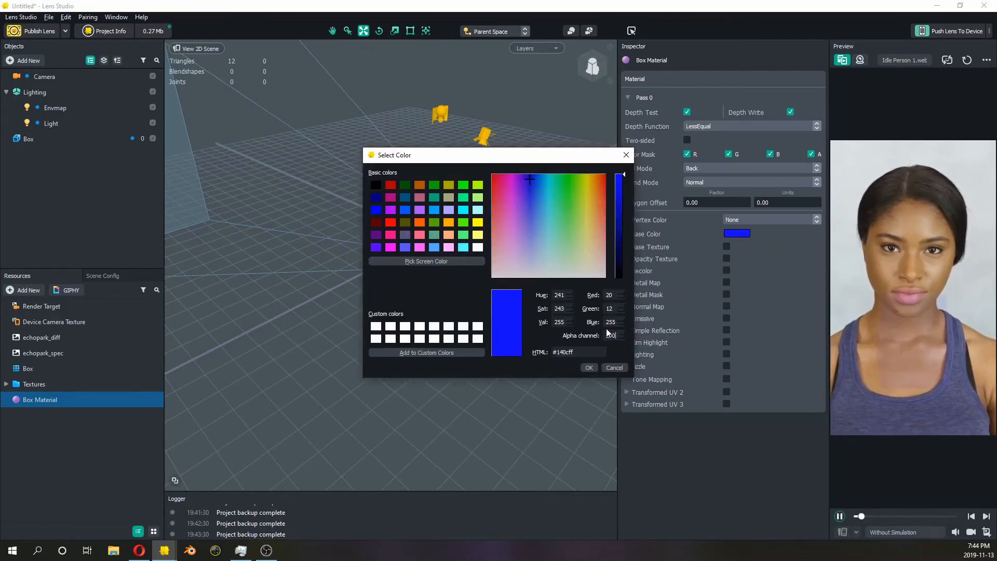
{"action": "key", "text": "Return"}
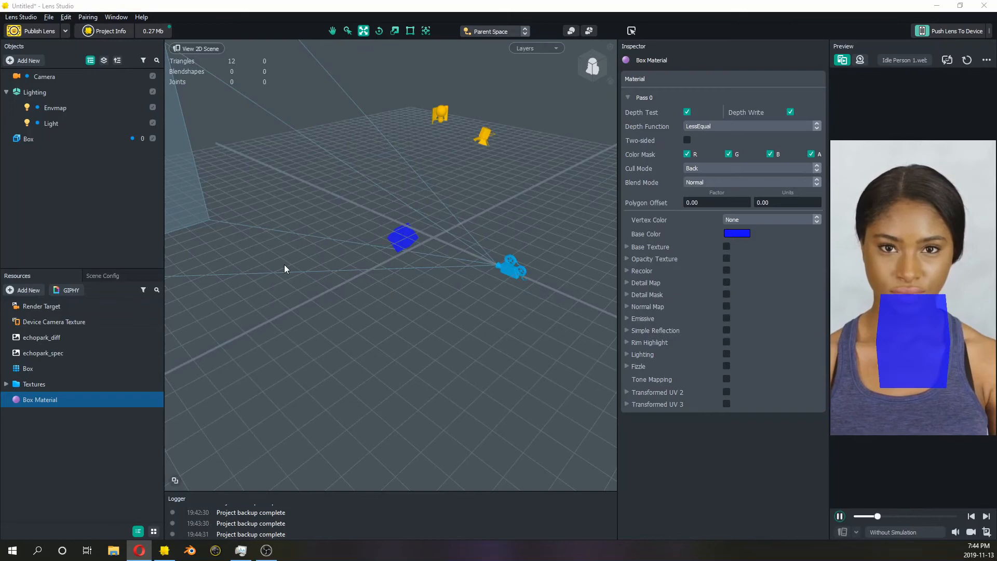
- Add a Head Binding face effect to the scene and inspect its Face Occluder child object
{"action": "left_click", "coordinate": [27, 61]}
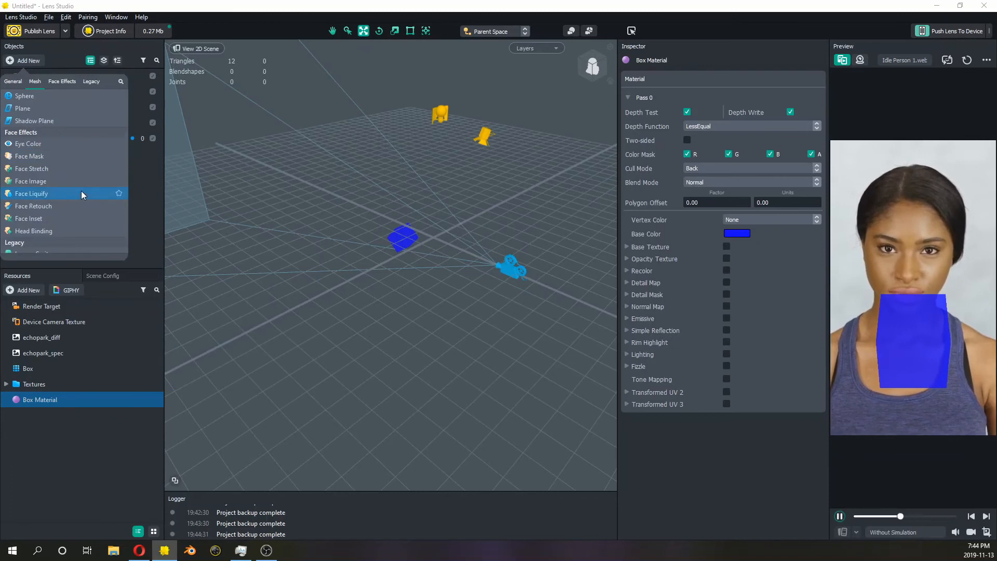
{"action": "left_click", "coordinate": [41, 230]}
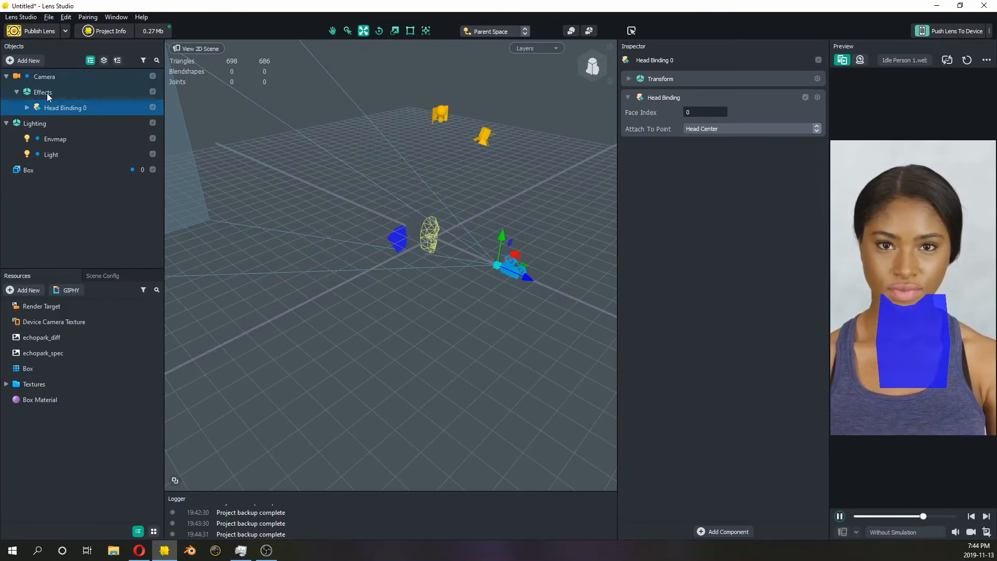
{"action": "left_click", "coordinate": [27, 107]}
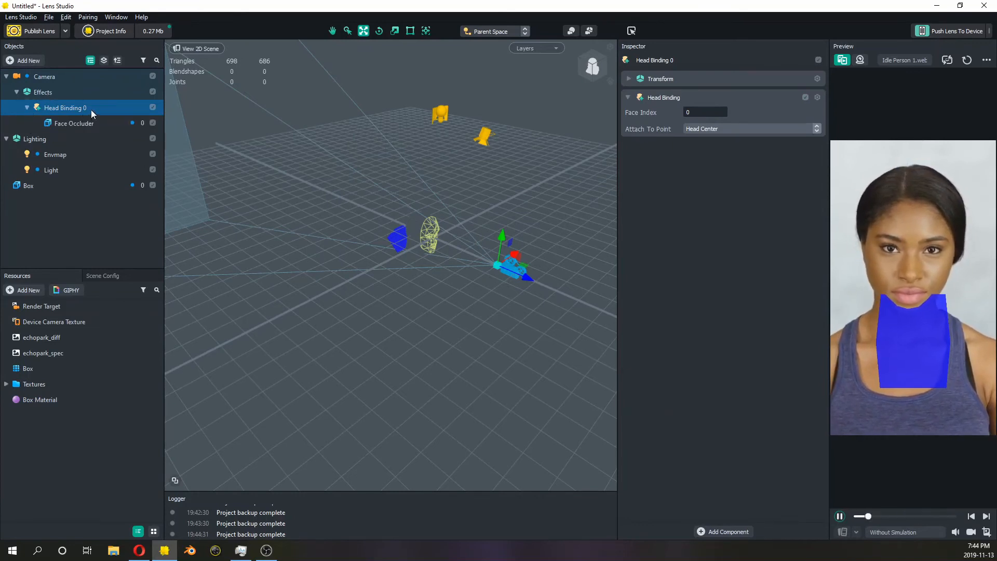
{"action": "left_click", "coordinate": [87, 123]}
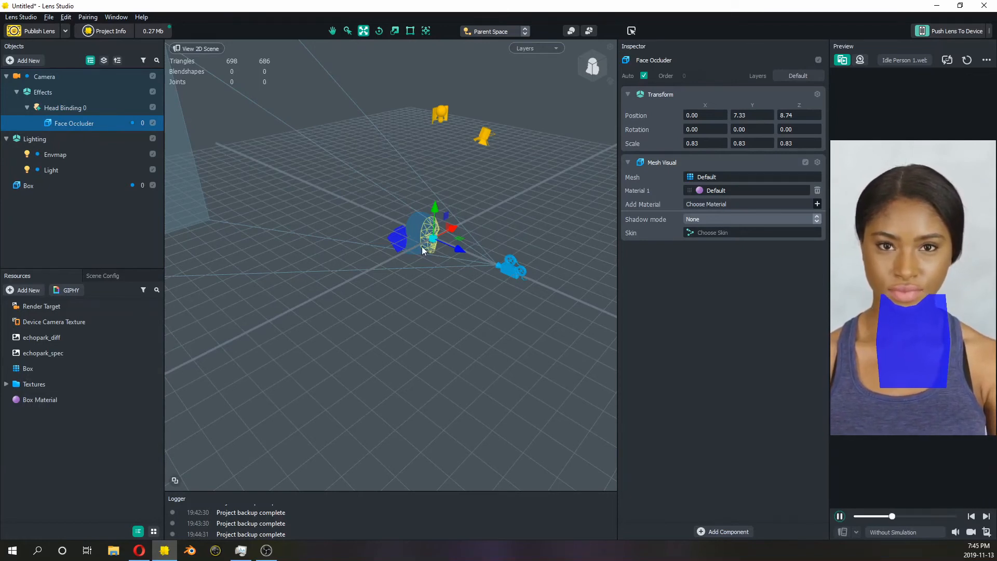
{"action": "scroll", "coordinate": [420, 247], "scroll_direction": "up", "scroll_amount": 5}
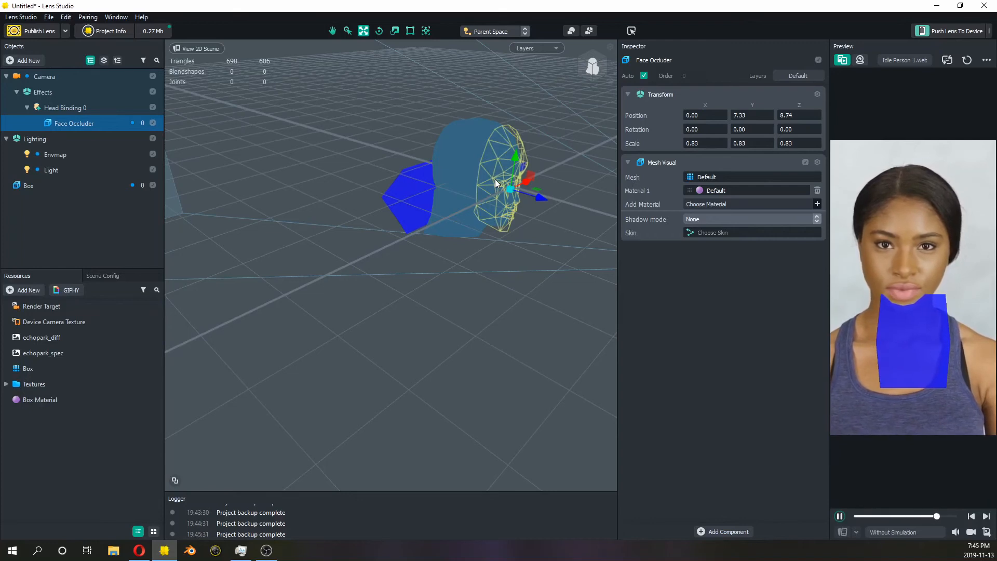
- Make the Box a child of Head Binding 0 and move it forward to about Z 5.67
{"action": "left_click", "coordinate": [35, 187]}
{"action": "left_click_drag", "start_coordinate": [34, 186], "coordinate": [67, 110]}
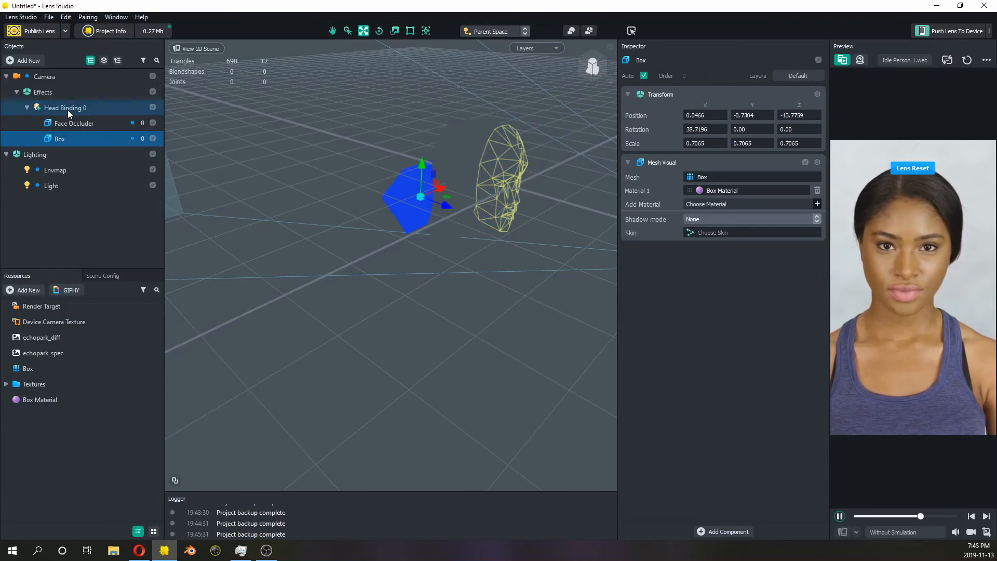
{"action": "left_click_drag", "start_coordinate": [446, 205], "coordinate": [519, 240]}
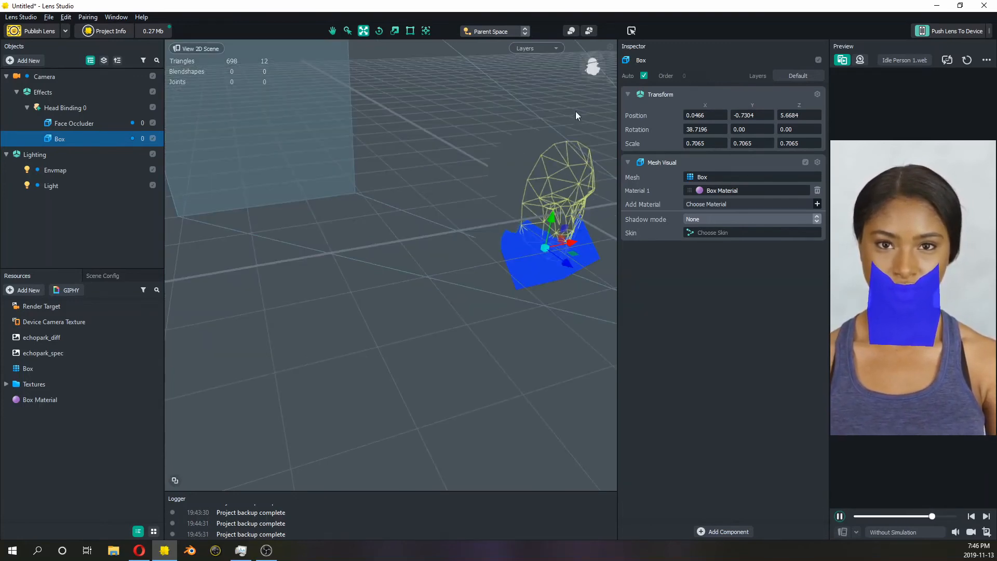
- Enlarge the Box uniformly to a scale of about 1.16
{"action": "mouse_move", "coordinate": [609, 88]}
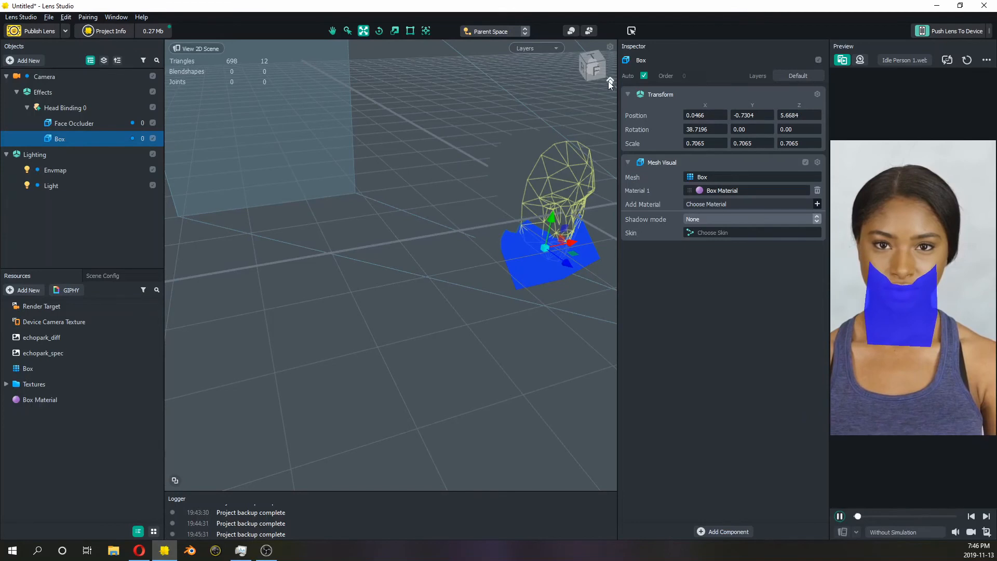
{"action": "left_click", "coordinate": [610, 79]}
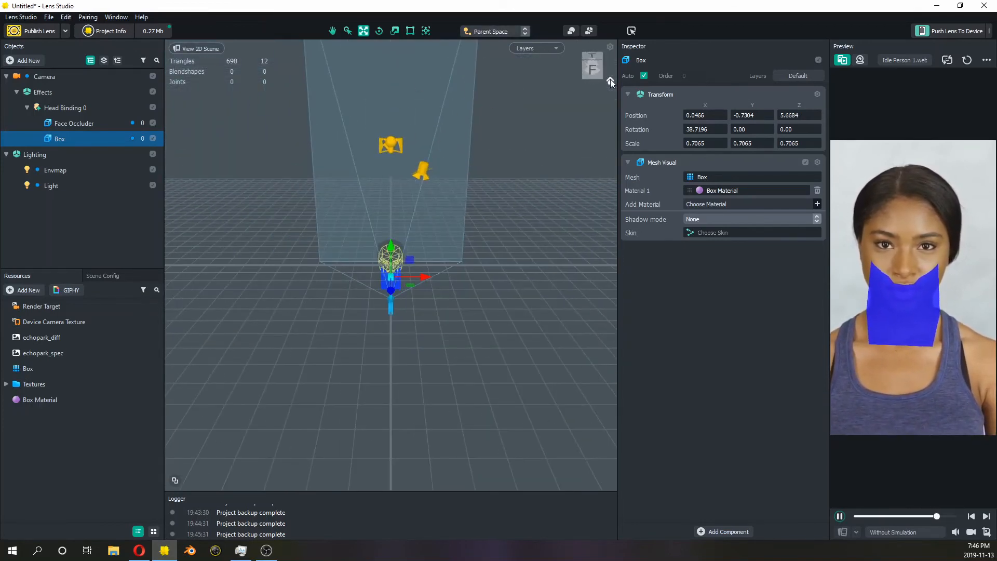
{"action": "key", "text": "r"}
{"action": "left_click_drag", "start_coordinate": [395, 289], "coordinate": [396, 280]}
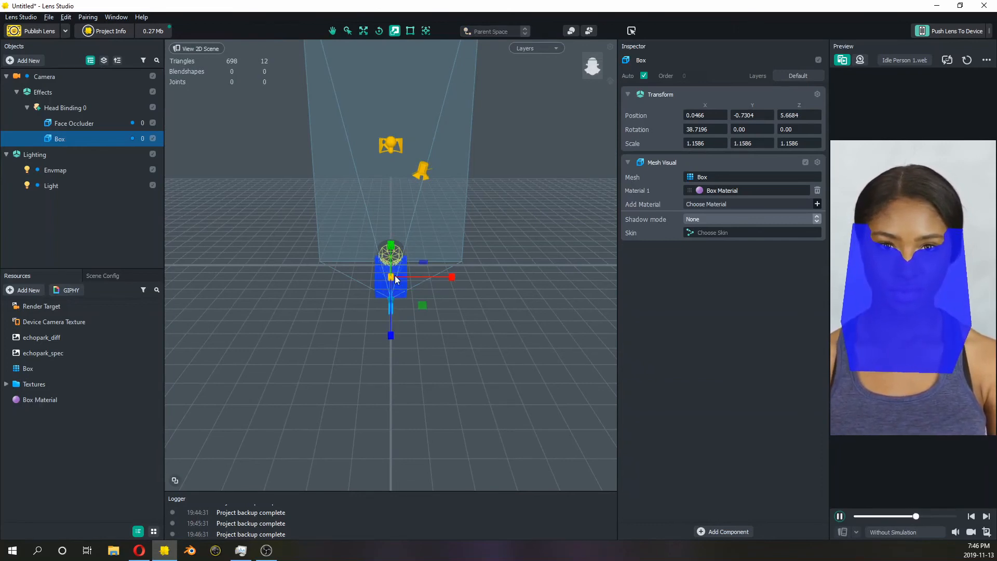
- Straighten the Box's X rotation to about 0 and move it over the face at about Y 8.9, Z 2.2
{"action": "key", "text": "w"}
{"action": "left_click_drag", "start_coordinate": [393, 296], "coordinate": [409, 273]}
{"action": "key", "text": "e"}
{"action": "key", "text": "w"}
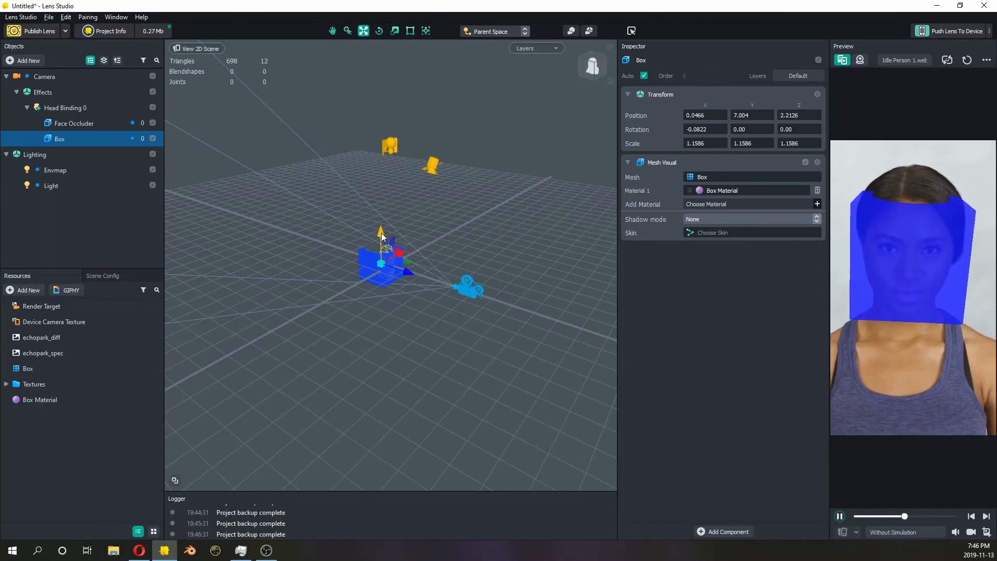
{"action": "left_click_drag", "start_coordinate": [381, 233], "coordinate": [381, 230]}
- Enlarge the Box uniformly to about 1.41 and reposition it around the head at about Y 10.4, Z 0.17
{"action": "key", "text": "r"}
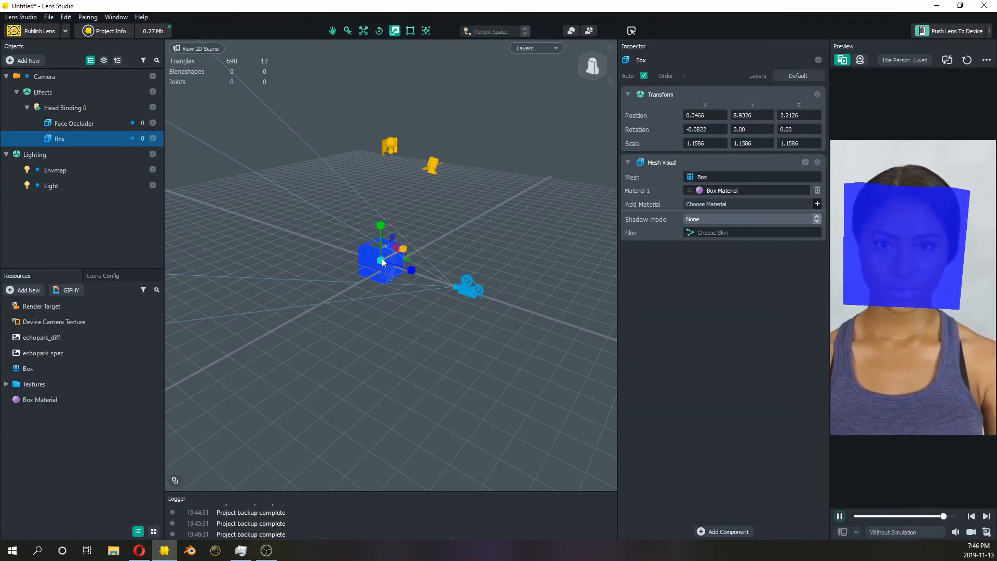
{"action": "left_click_drag", "start_coordinate": [382, 265], "coordinate": [406, 272]}
{"action": "key", "text": "w"}
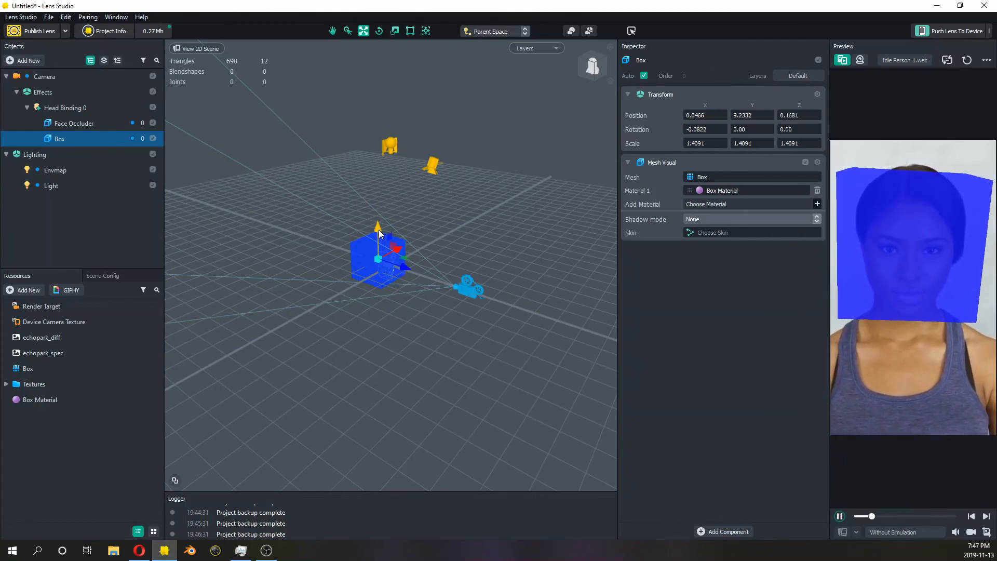
{"action": "left_click_drag", "start_coordinate": [379, 230], "coordinate": [379, 228]}
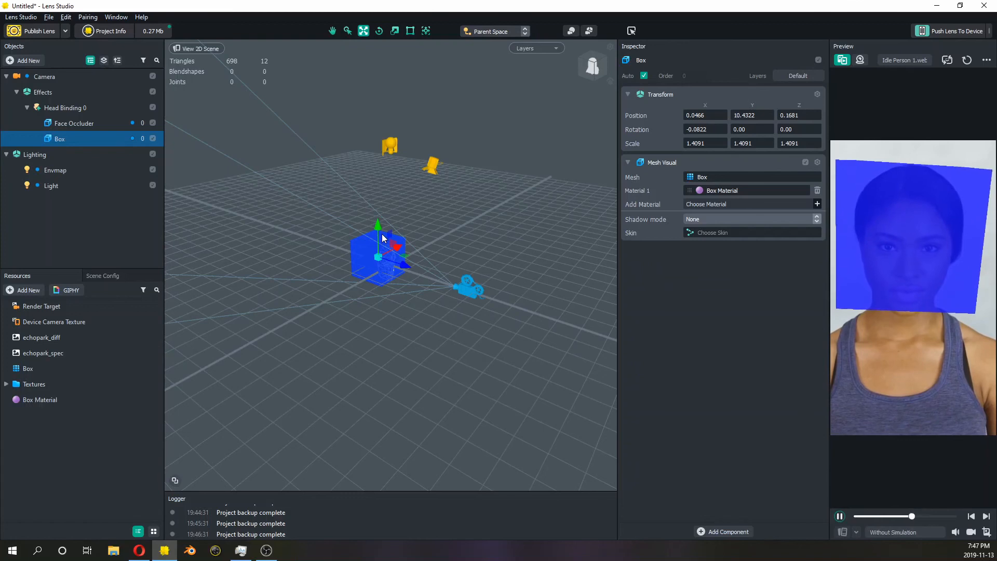
- Stretch the Box vertically to a Y scale of about 1.78 and lower it to about Y 8.64
{"action": "key", "text": "r"}
{"action": "left_click_drag", "start_coordinate": [379, 225], "coordinate": [378, 227]}
{"action": "key", "text": "w"}
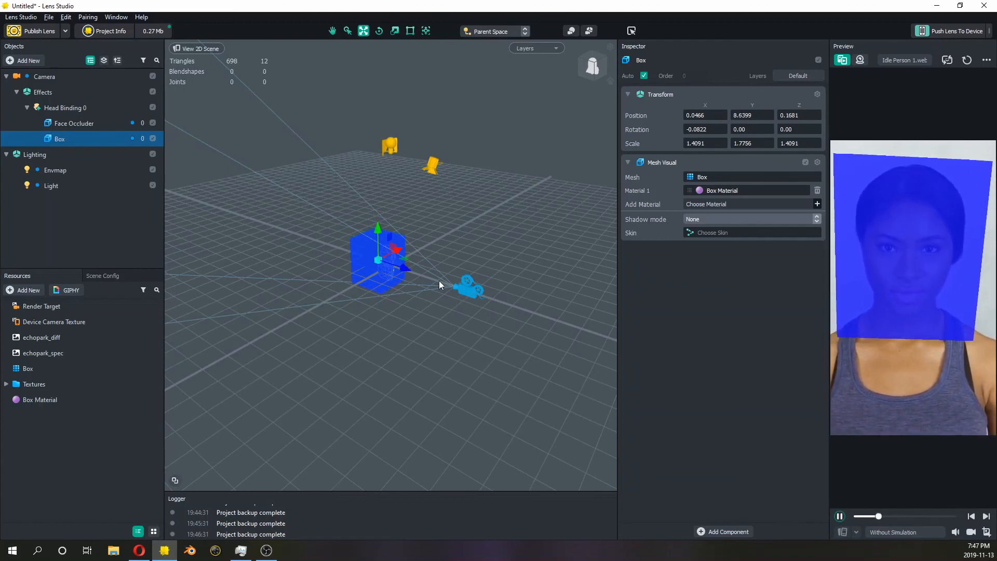
- Duplicate Head Binding 0 with its Face Occluder and Box, and expand the copy to show its children
{"action": "left_click", "coordinate": [64, 108]}
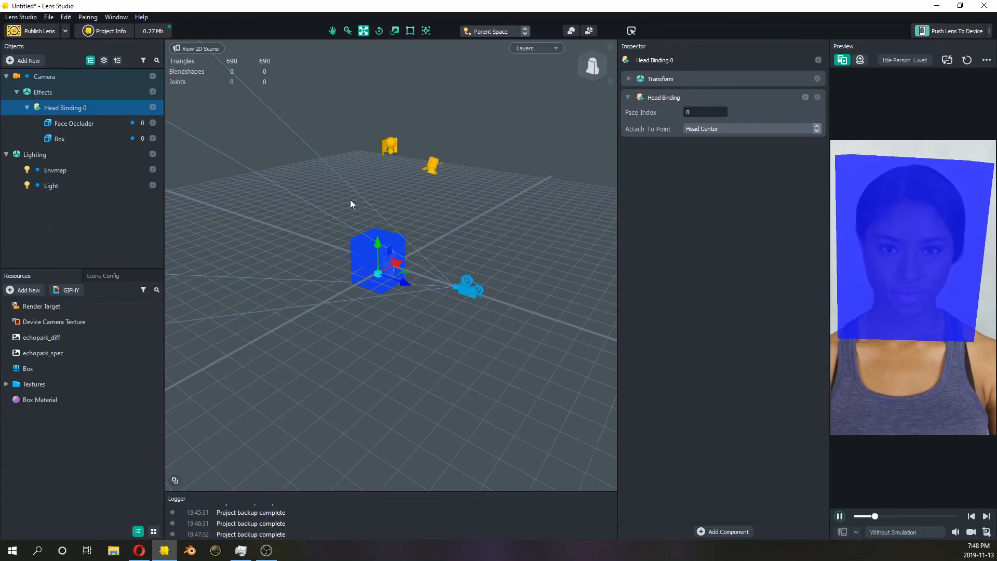
{"action": "right_click", "coordinate": [82, 110]}
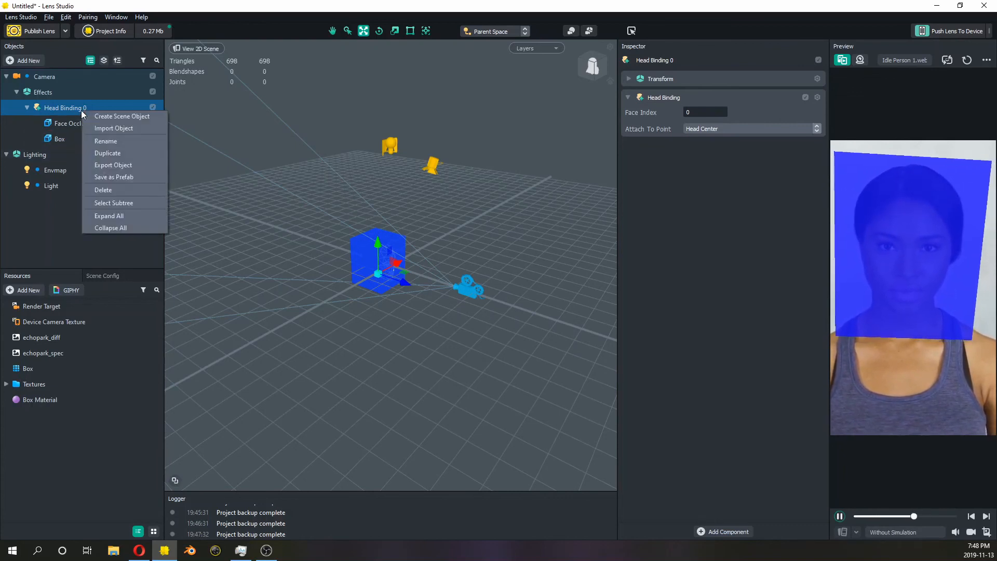
{"action": "left_click", "coordinate": [112, 153]}
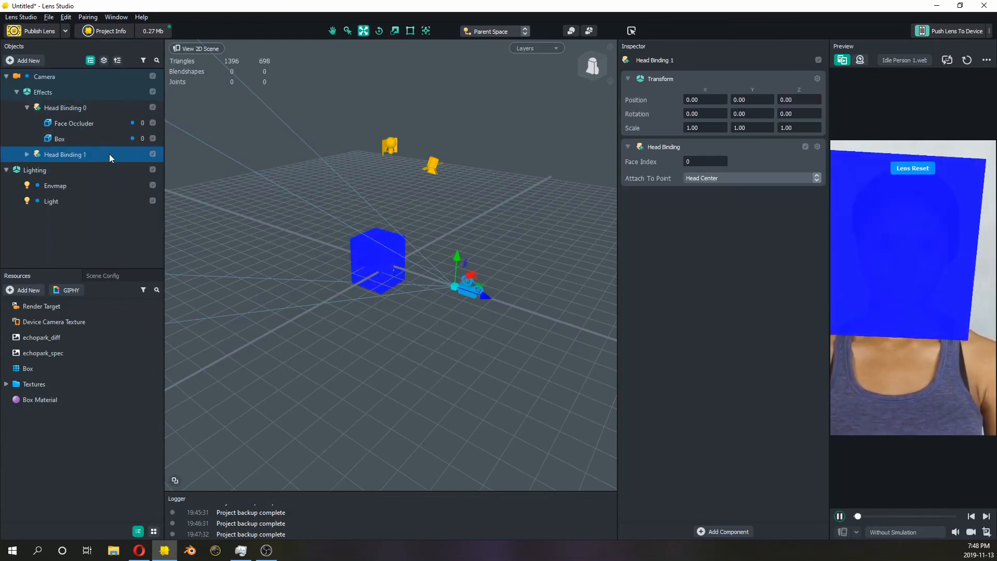
{"action": "left_click", "coordinate": [29, 154]}
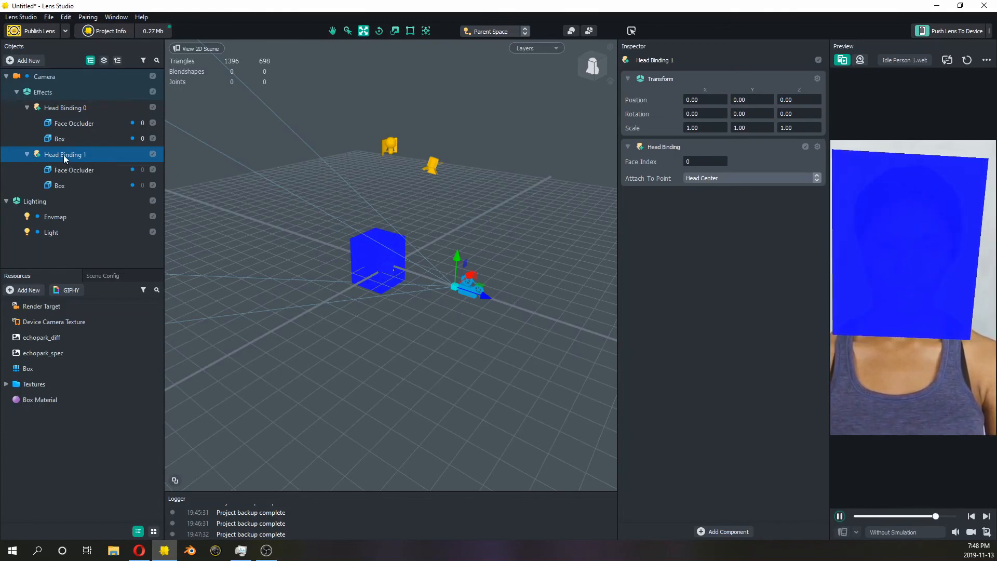
- Set the Face Index of the duplicated head binding to 1
{"action": "left_click_drag", "start_coordinate": [719, 162], "coordinate": [642, 162]}
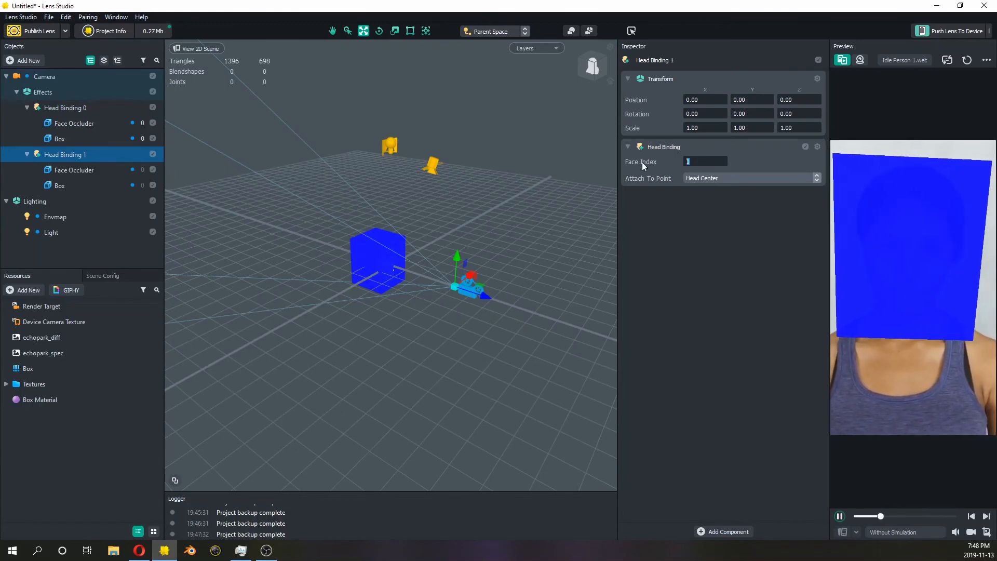
{"action": "type", "text": "1"}
{"action": "key", "text": "Return"}
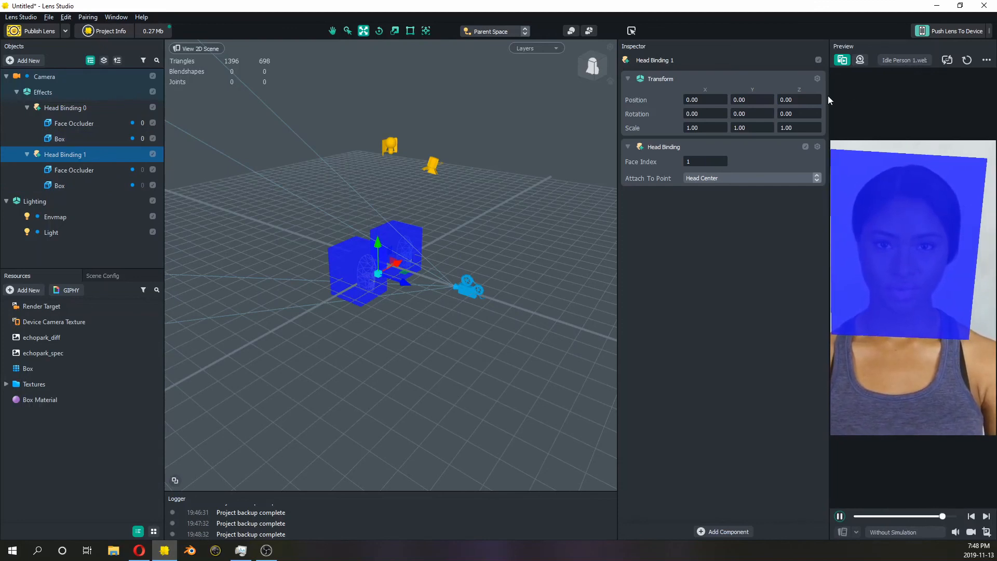
- Widen the preview area and switch the preview video to Pair Idle Persons 1.webm
{"action": "left_click_drag", "start_coordinate": [828, 96], "coordinate": [771, 88]}
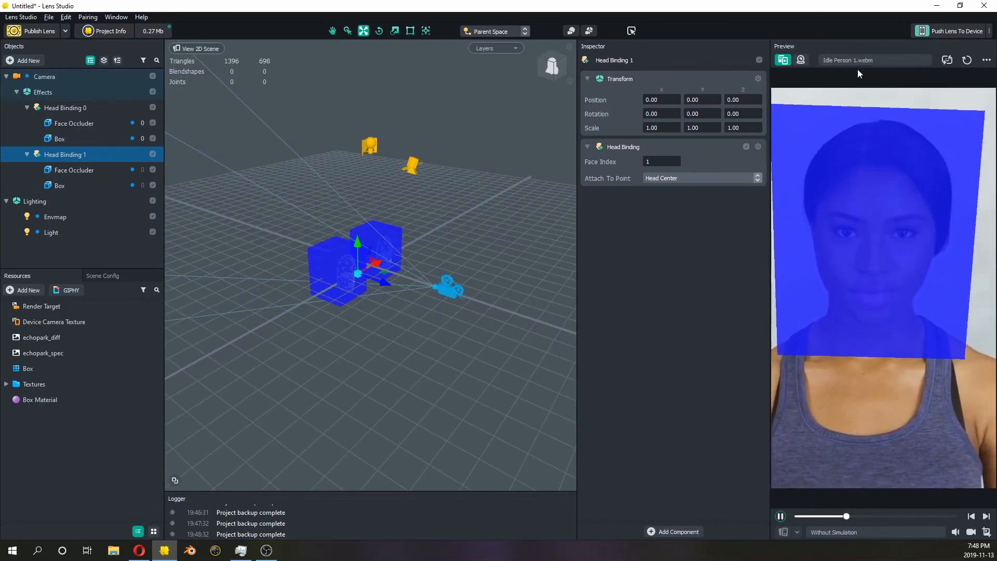
{"action": "left_click", "coordinate": [860, 61]}
{"action": "left_click", "coordinate": [862, 205]}
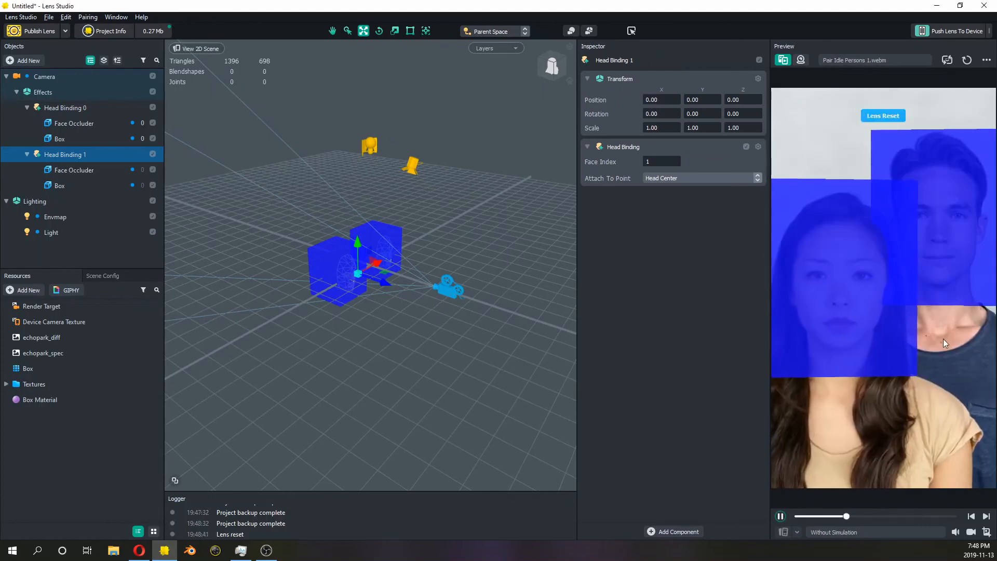